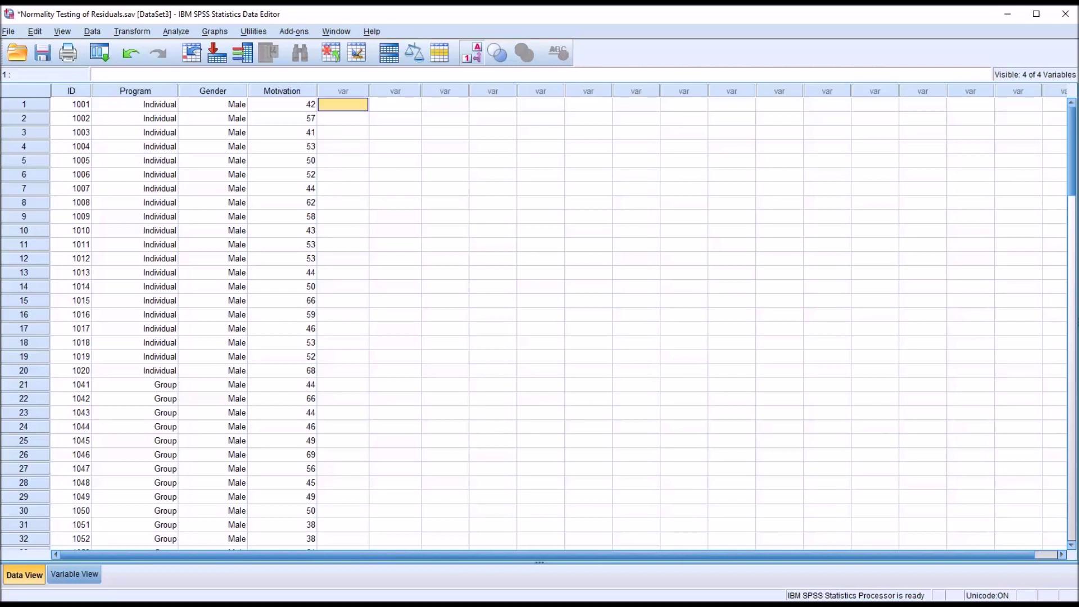
Step: Save the changes to the Normality Testing of Residuals.sav dataset
key(ctrl+s)
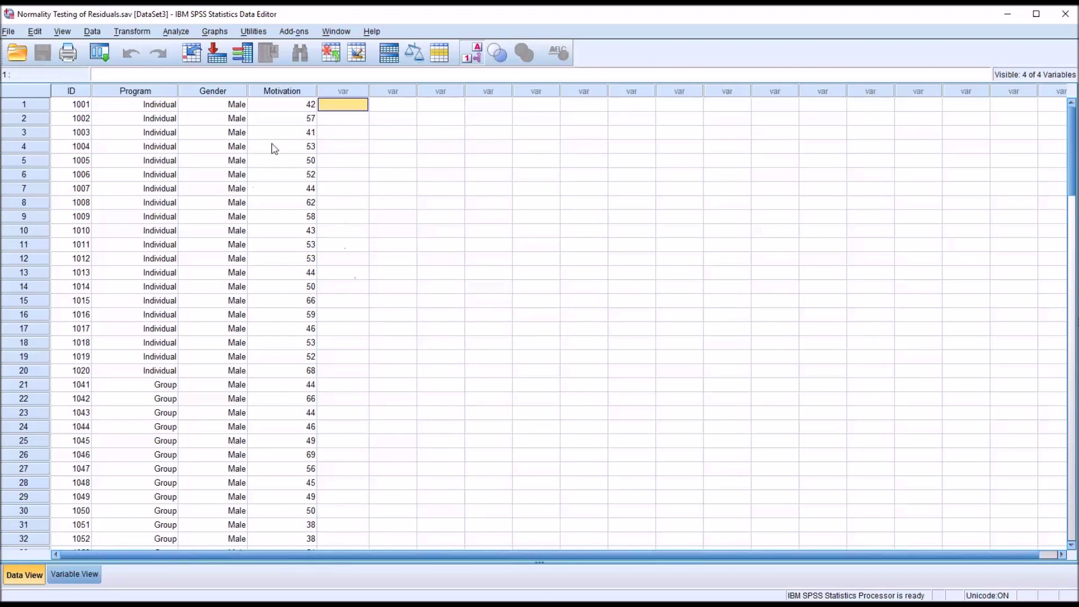
Step: Examine the ID, Program, Gender and Motivation variables across the dataset's cases
click(75, 92)
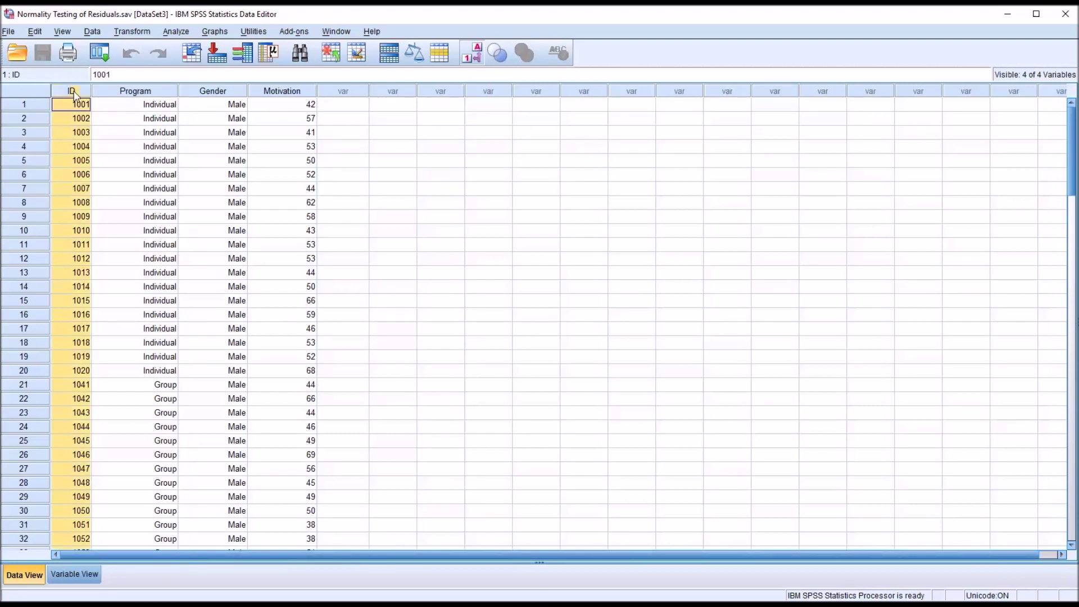
click(132, 93)
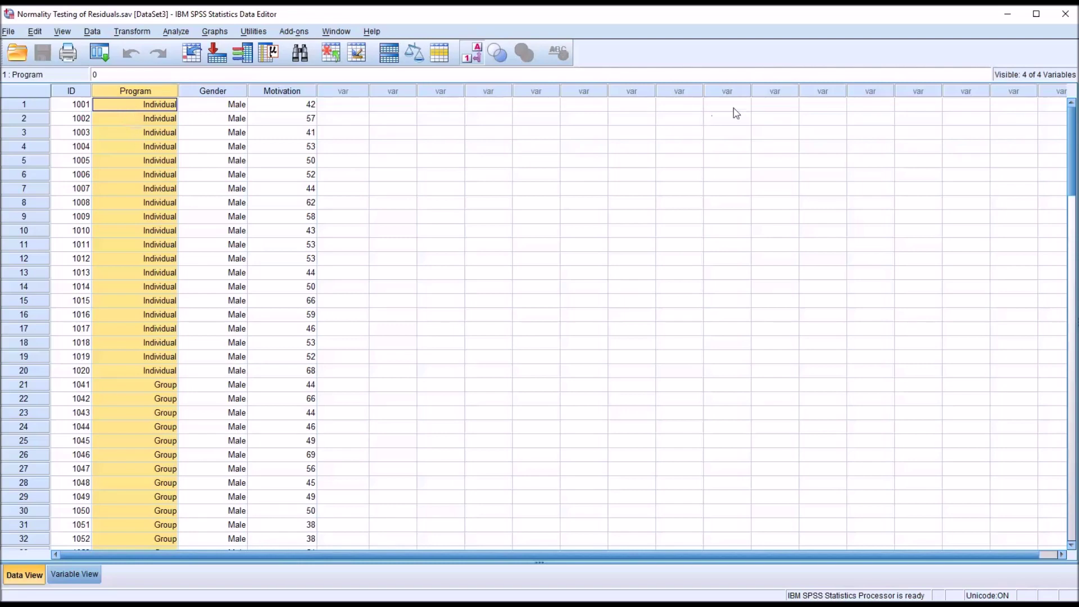
mouse_move(1071, 164)
mouse_down()
mouse_move(1072, 207)
mouse_move(1072, 143)
mouse_up()
click(217, 94)
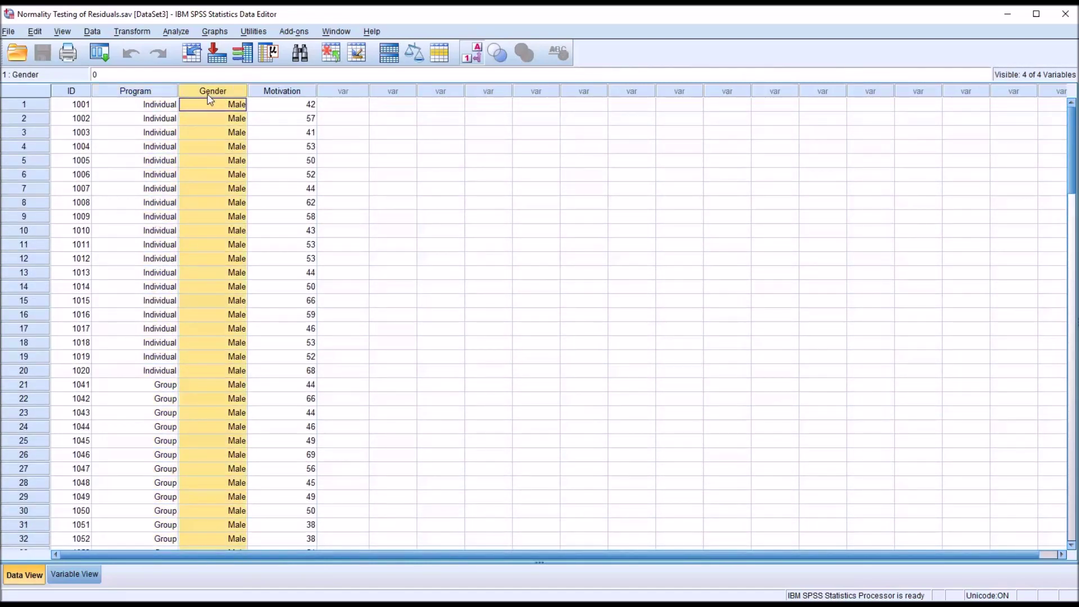
mouse_move(1069, 135)
mouse_down()
mouse_move(1069, 234)
mouse_move(1070, 123)
mouse_up()
click(282, 93)
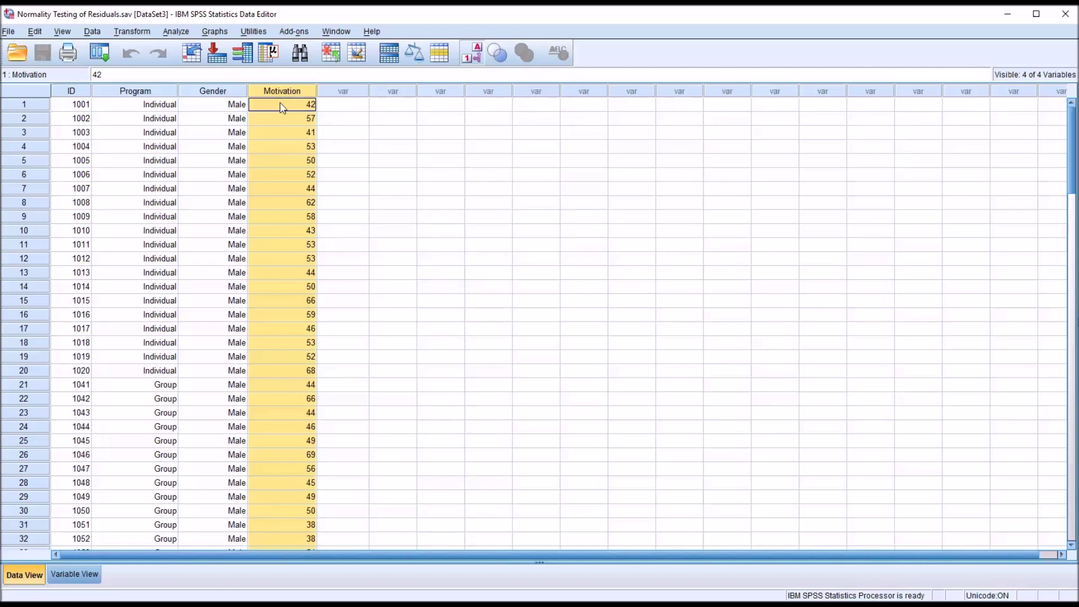
click(283, 107)
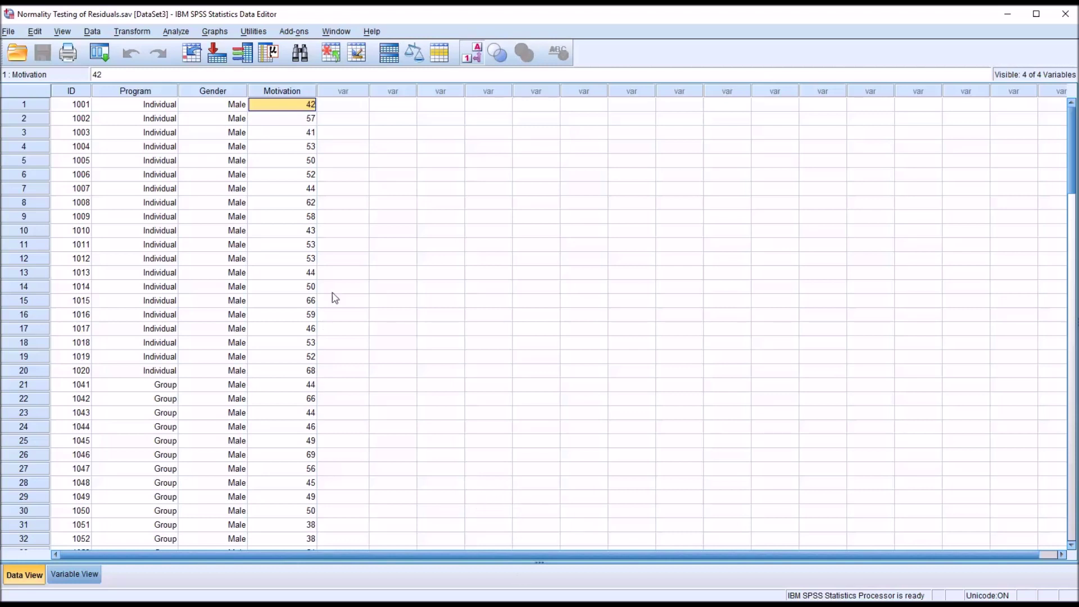
click(282, 92)
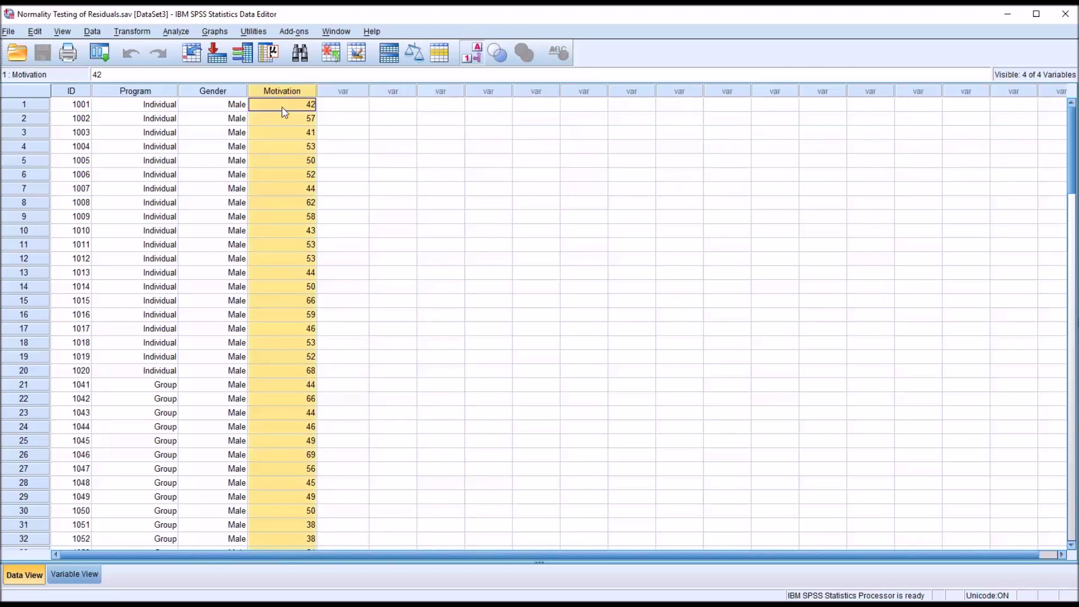
click(278, 107)
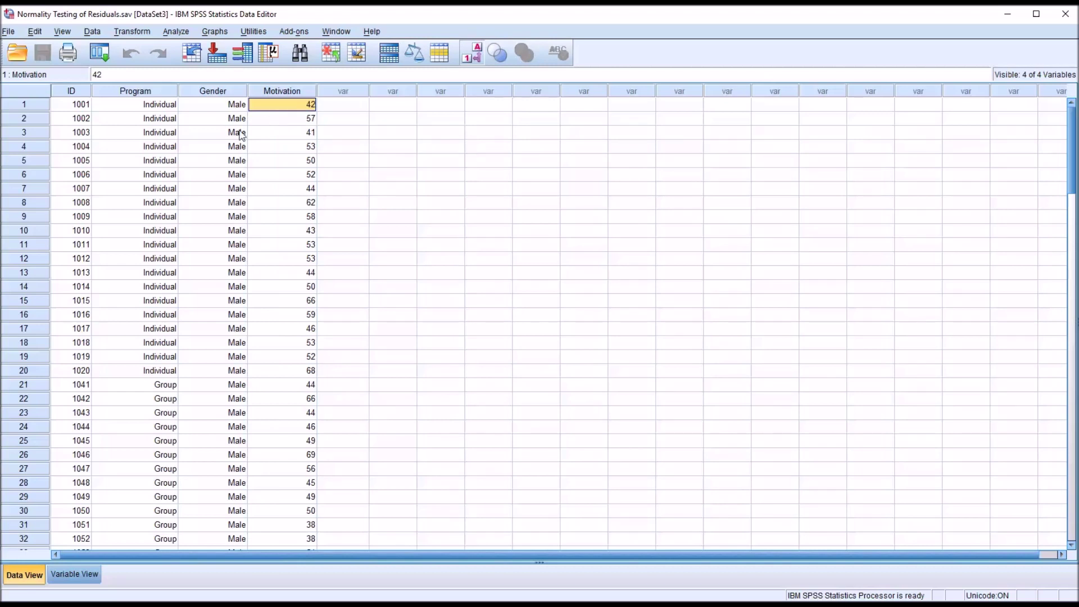
click(203, 94)
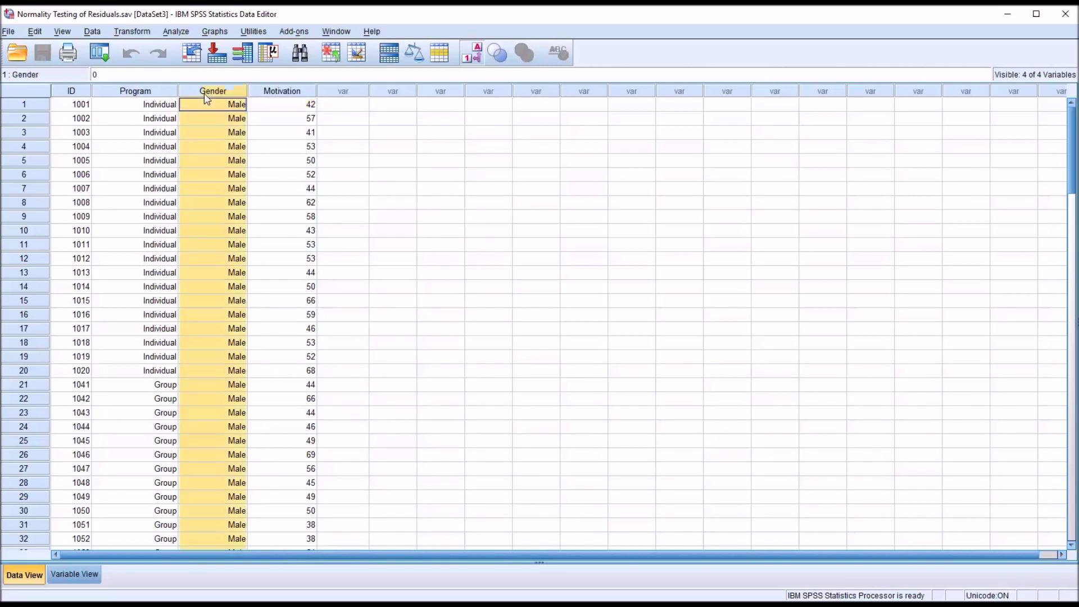
click(145, 91)
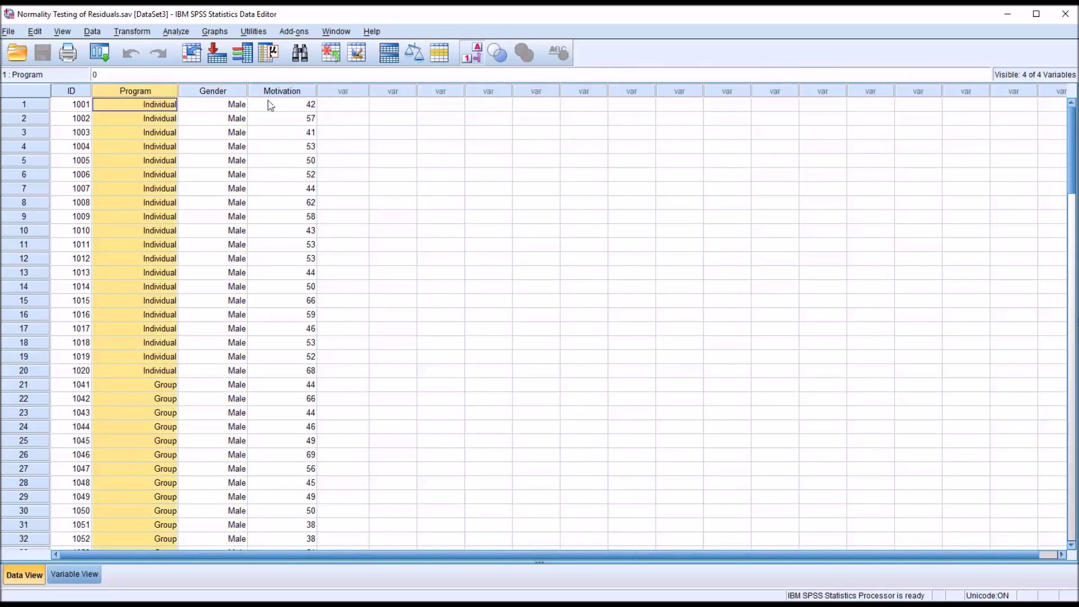
Step: Examine the Motivation scores of all male cases and of the male Individual-program group in rows 1 to 20
drag(272, 105, 273, 459)
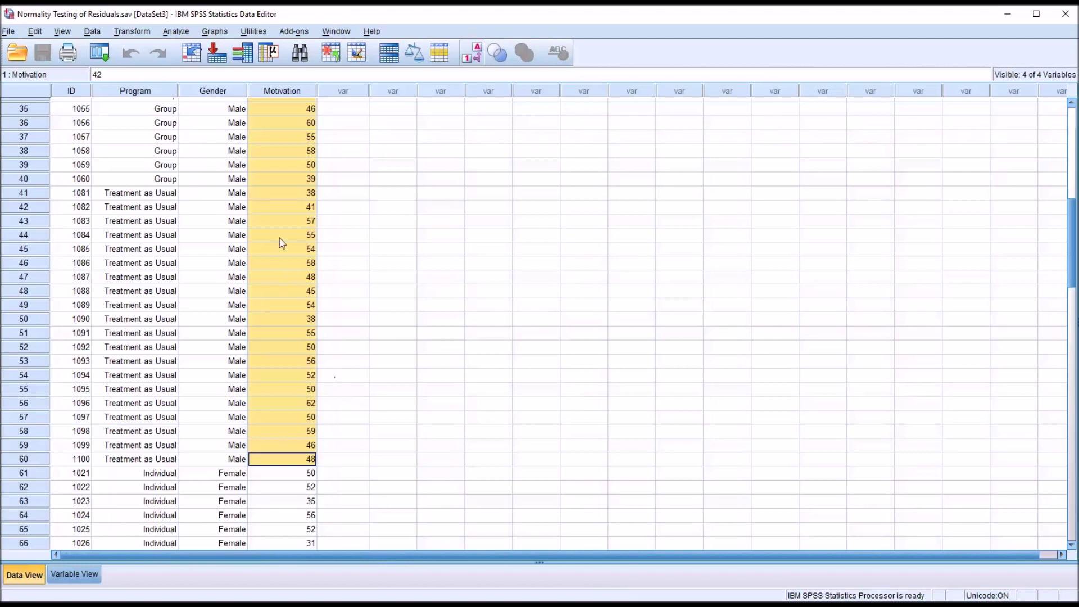
click(135, 92)
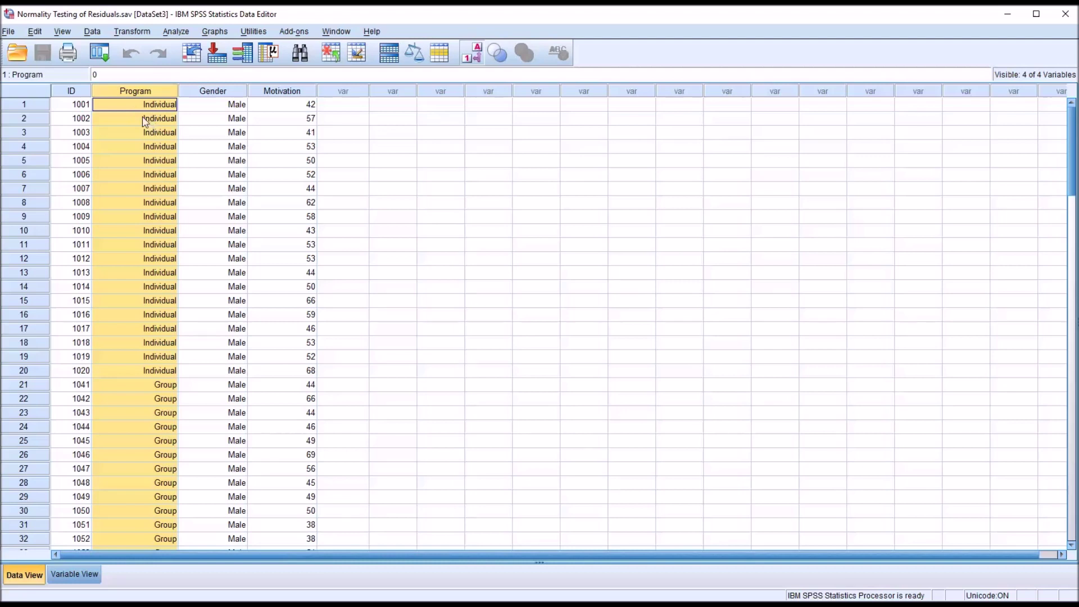
double_click(135, 105)
drag(126, 112, 203, 371)
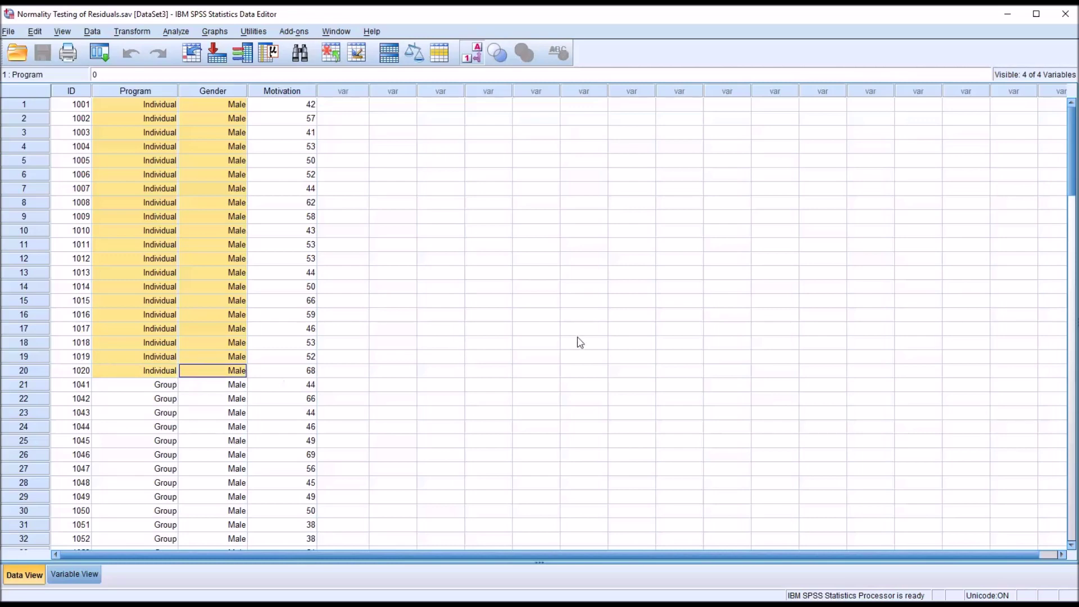
drag(1073, 180, 1048, 174)
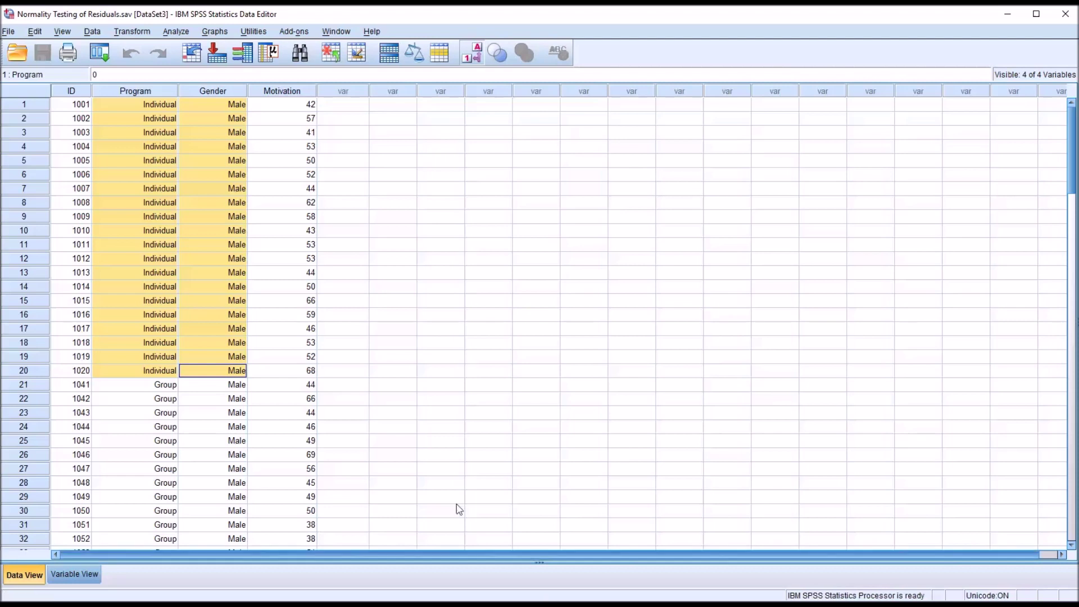
drag(283, 109, 277, 371)
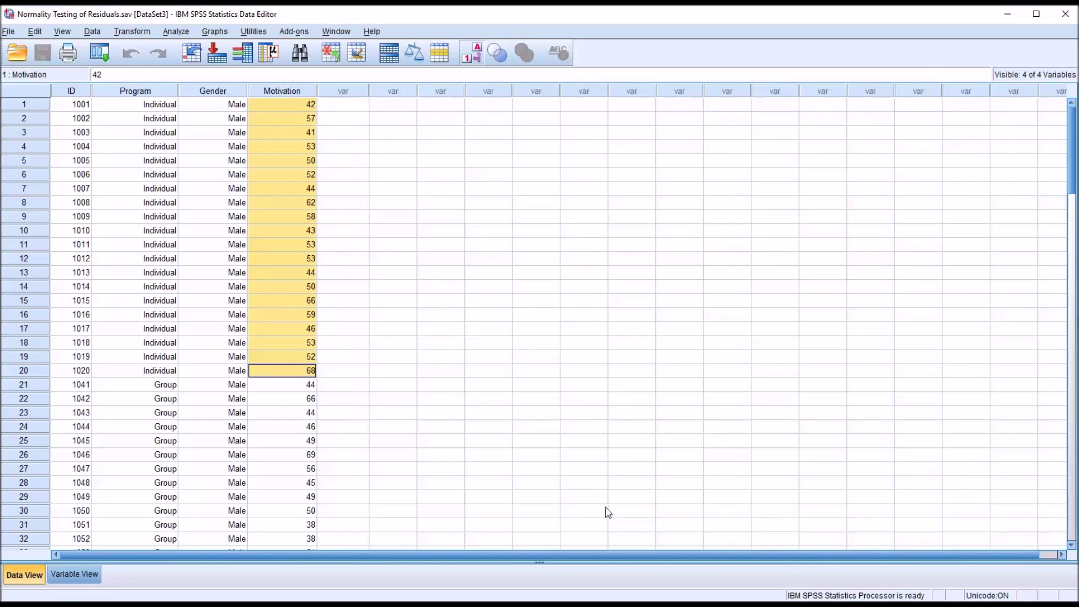
click(340, 105)
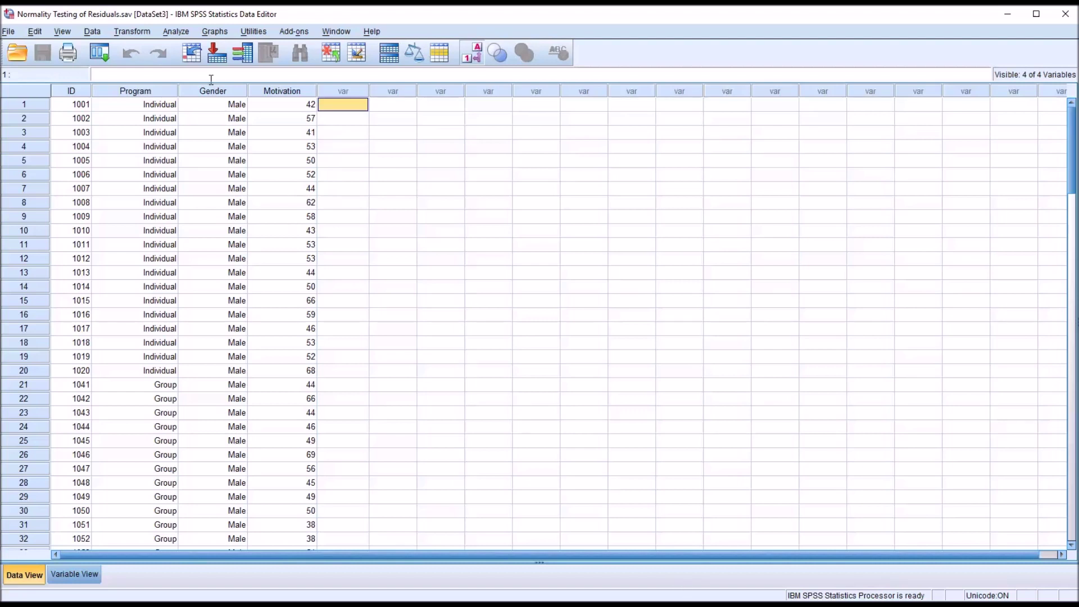
Step: Set up a General Linear Model Univariate analysis with Motivation as dependent variable and Gender and Program as fixed factors
click(174, 32)
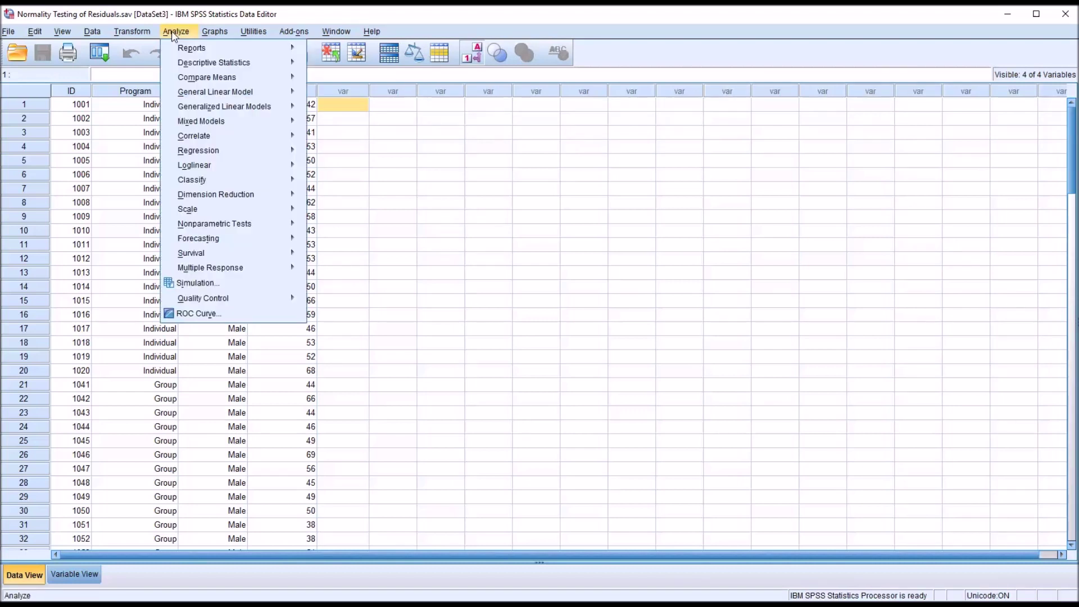
mouse_move(201, 93)
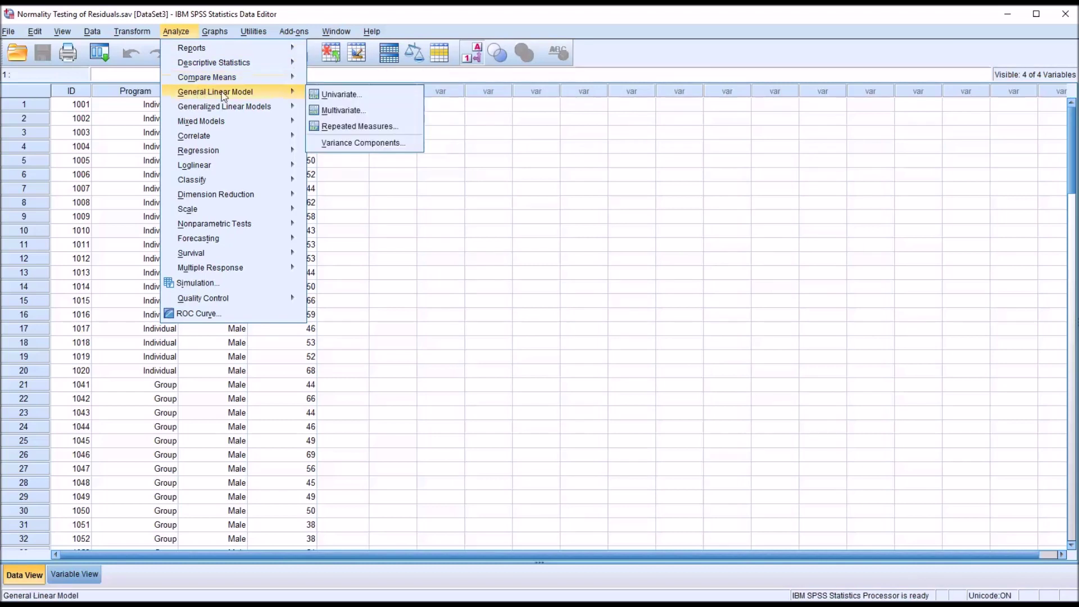
click(313, 96)
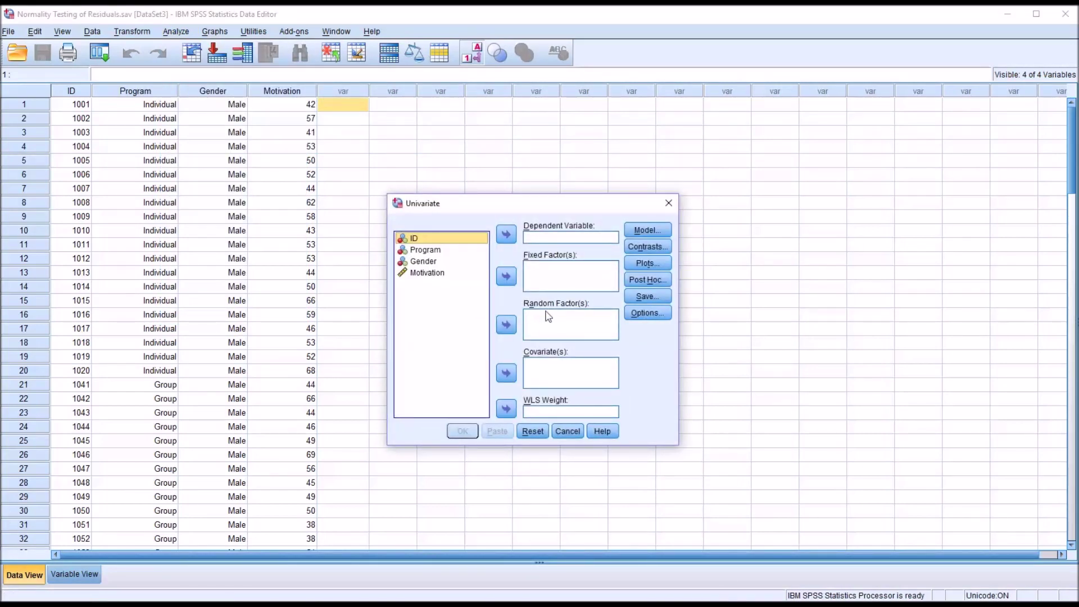
drag(423, 261, 545, 286)
drag(425, 249, 548, 285)
drag(437, 250, 546, 240)
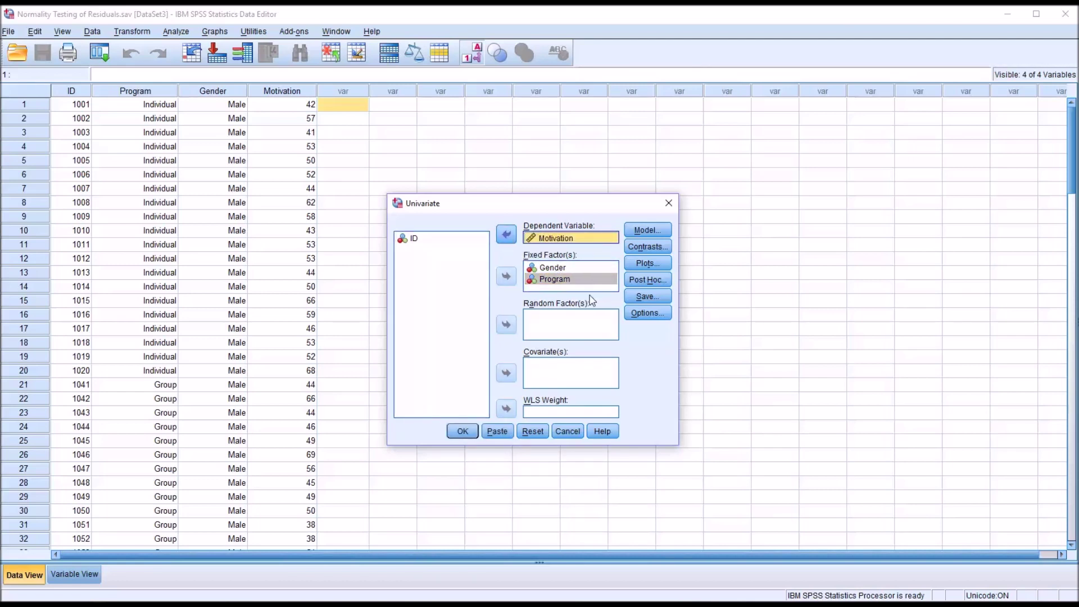
Step: Run the Univariate analysis with unstandardized residuals saved as a new variable, and return to the dataset
click(641, 298)
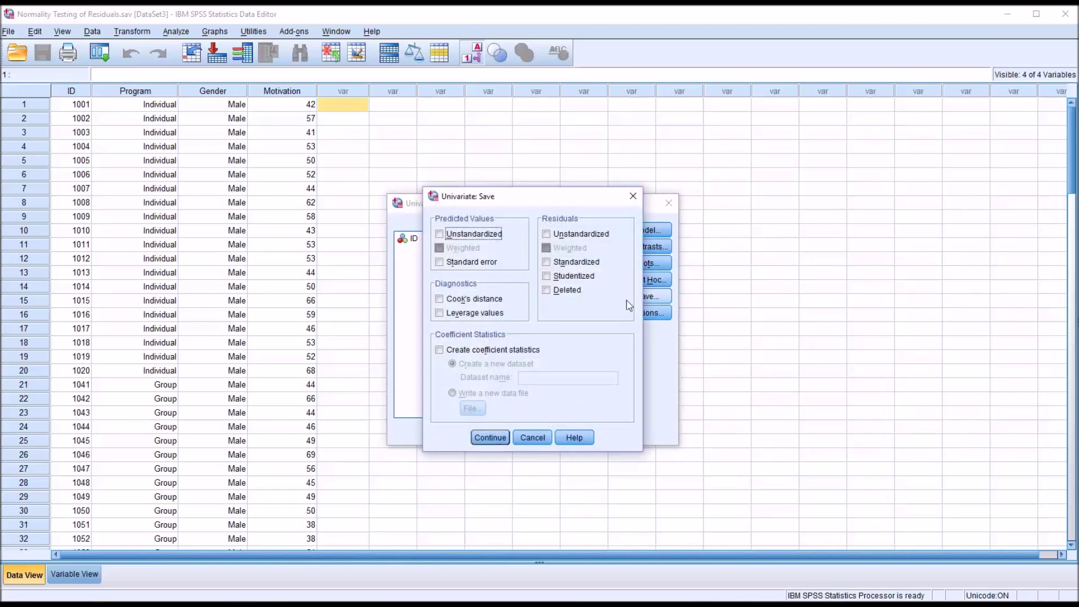
click(546, 234)
click(498, 438)
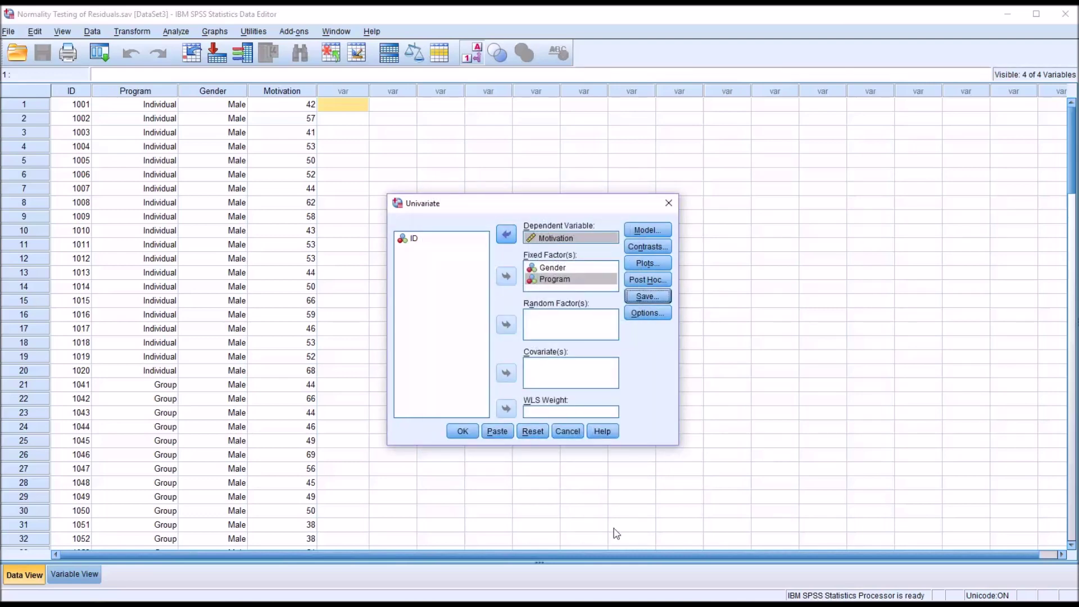
click(470, 431)
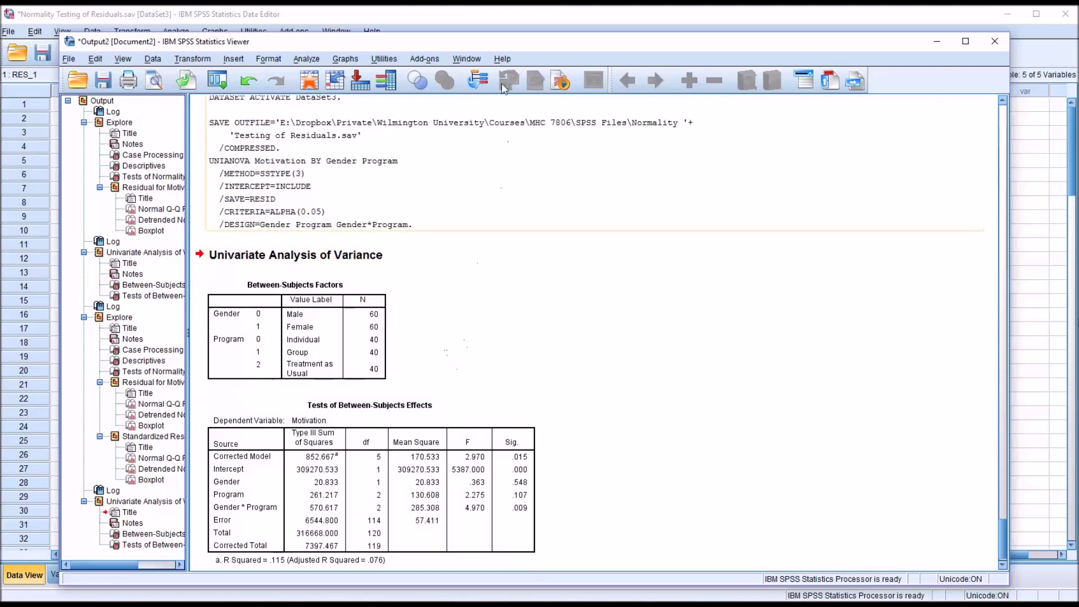
click(480, 27)
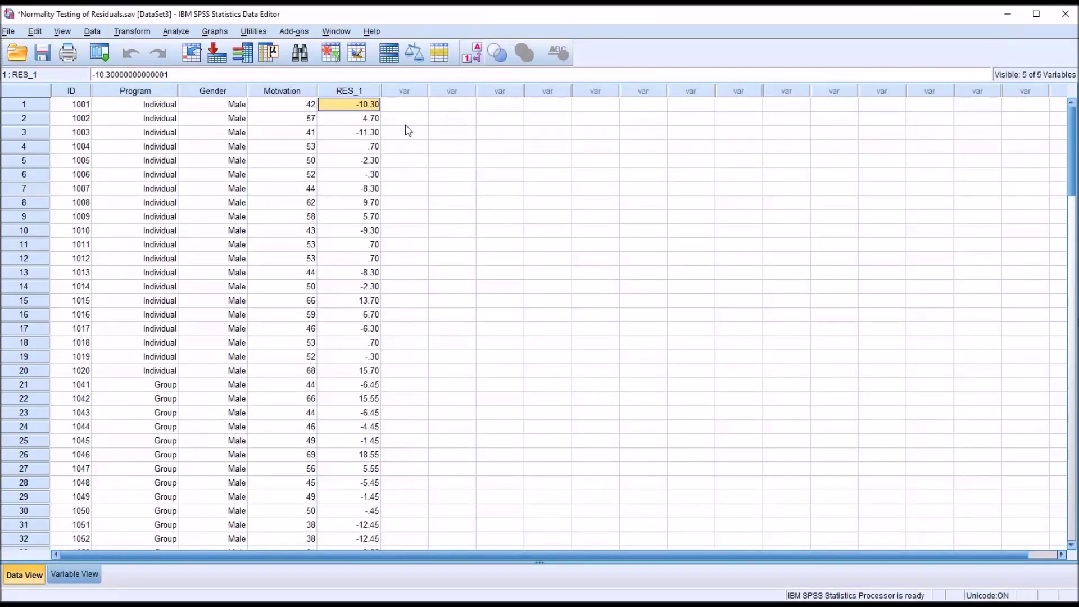
Step: Examine the saved residuals alongside the Program, Gender and Motivation values for male cases in the Individual and Group programs
click(352, 91)
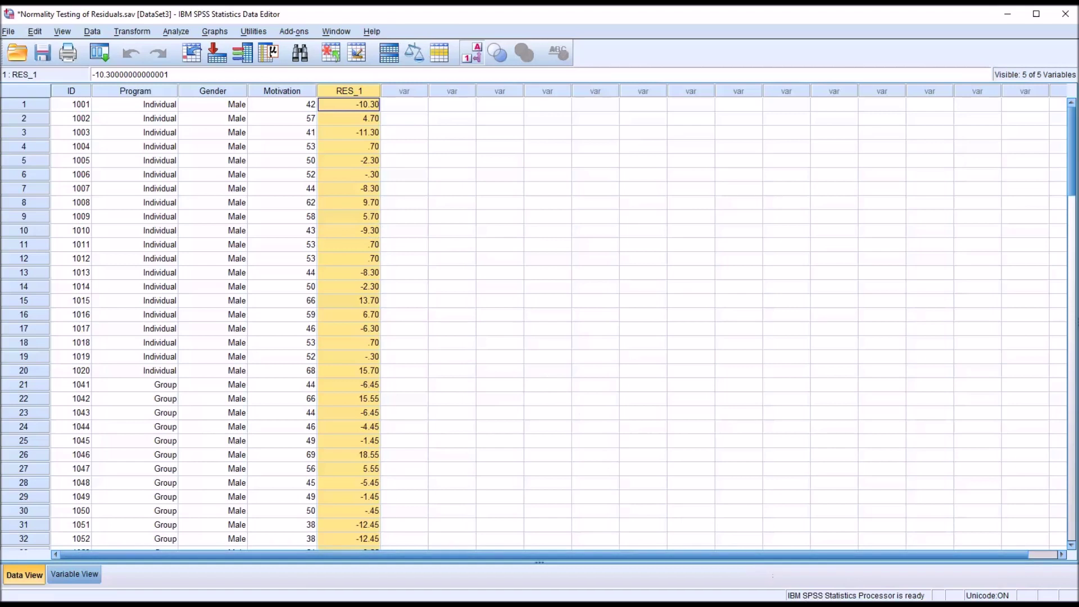
click(407, 104)
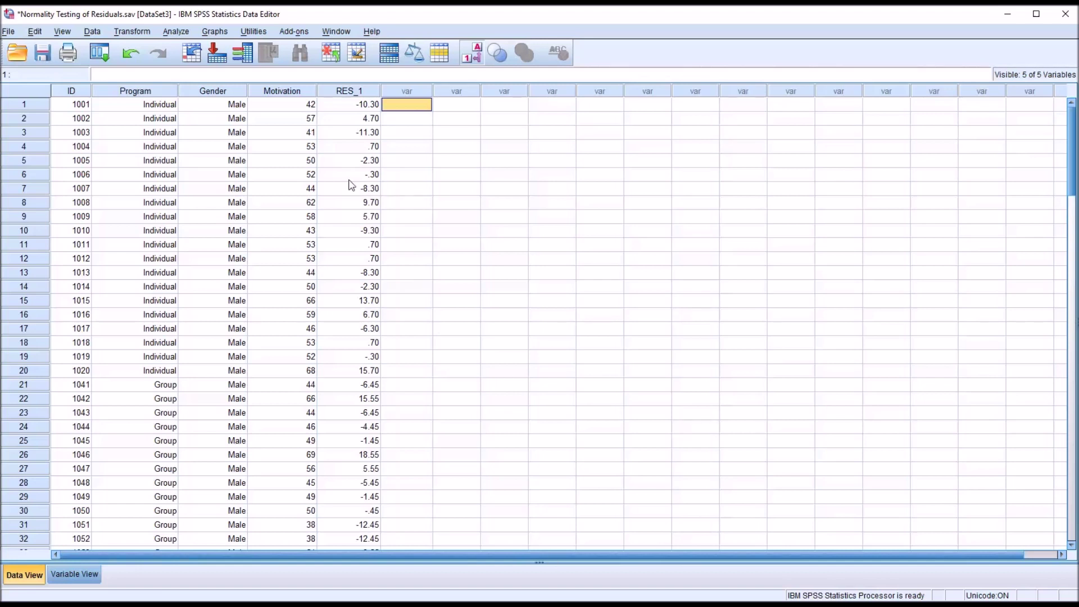
click(348, 105)
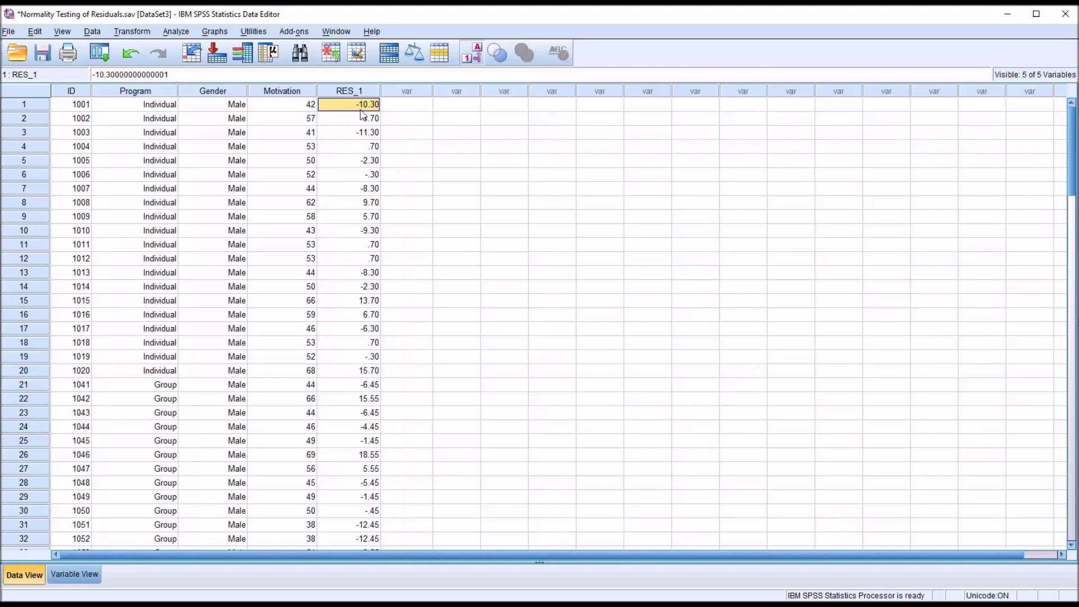
click(286, 107)
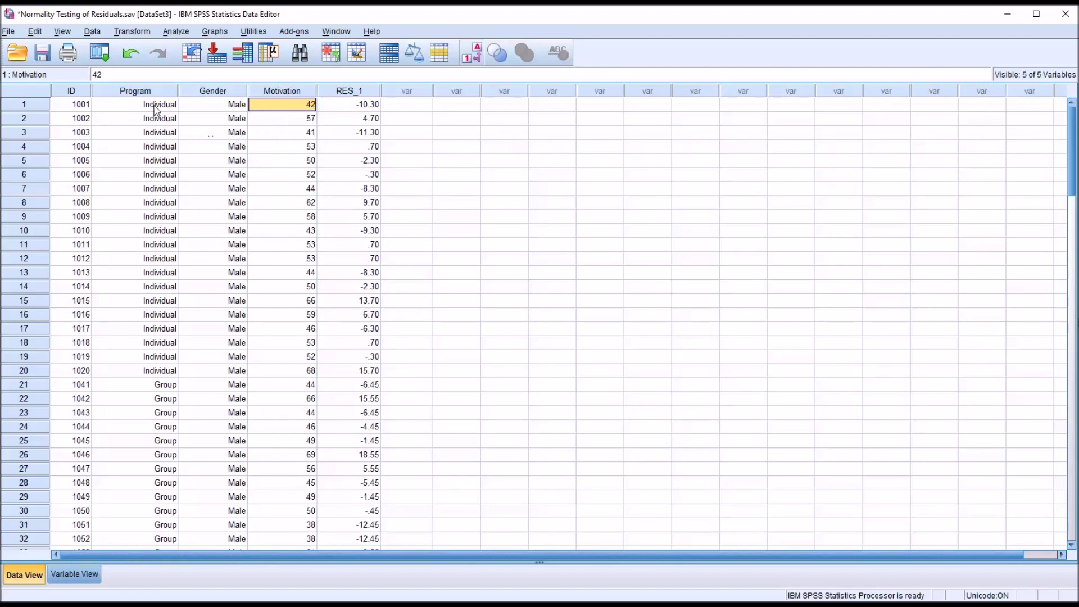
drag(151, 106, 270, 377)
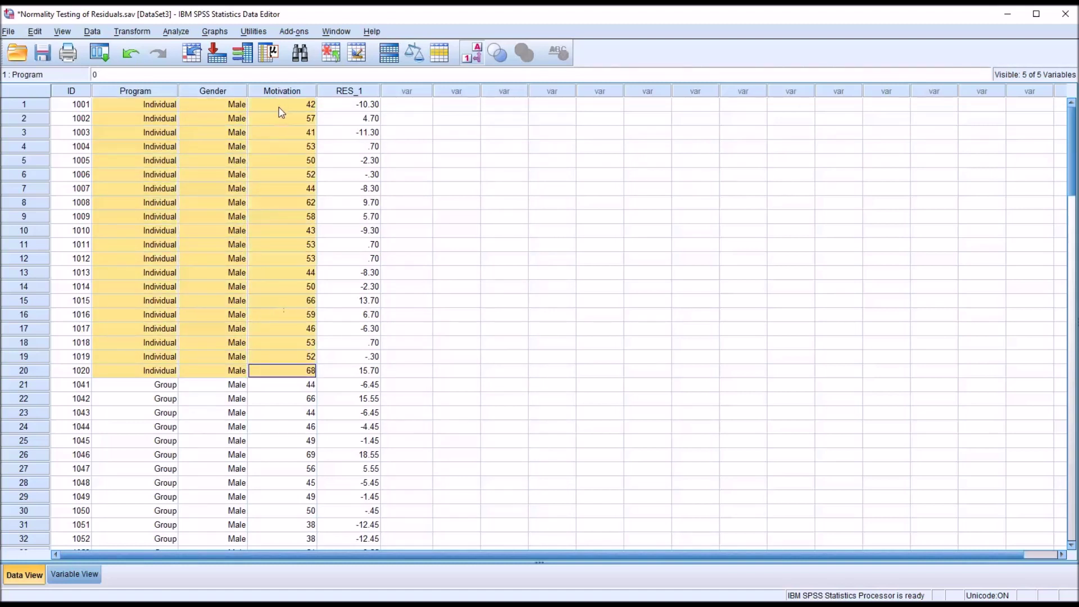
drag(281, 104, 274, 375)
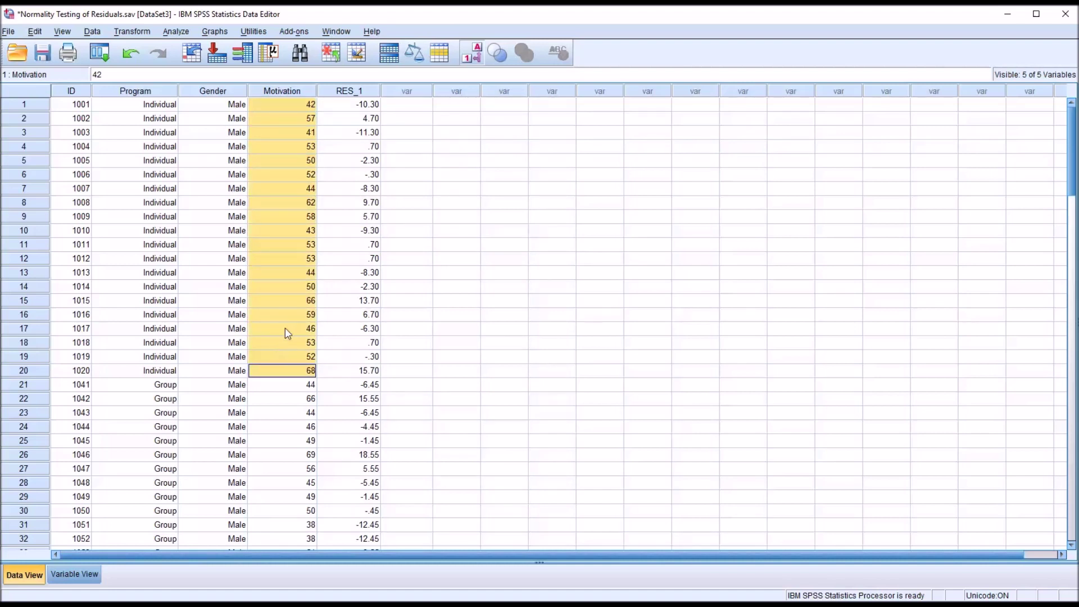
click(282, 105)
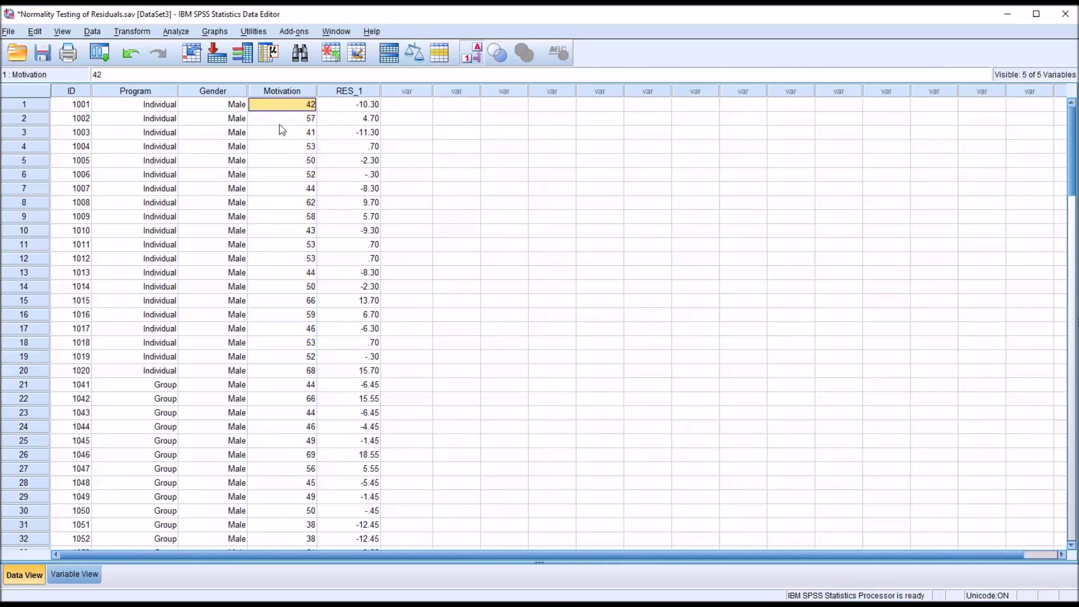
click(337, 106)
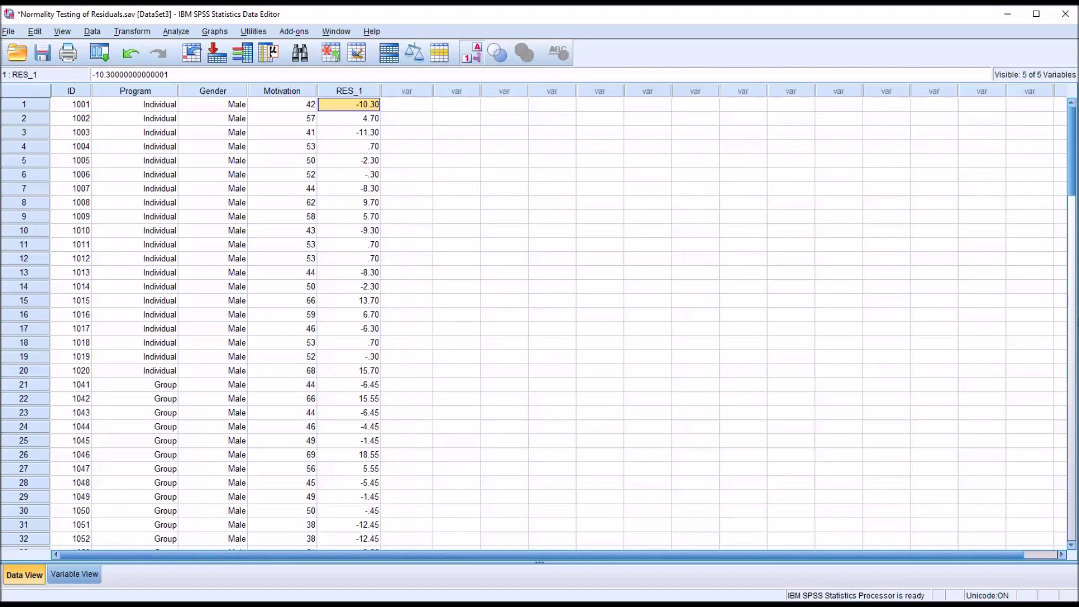
click(149, 391)
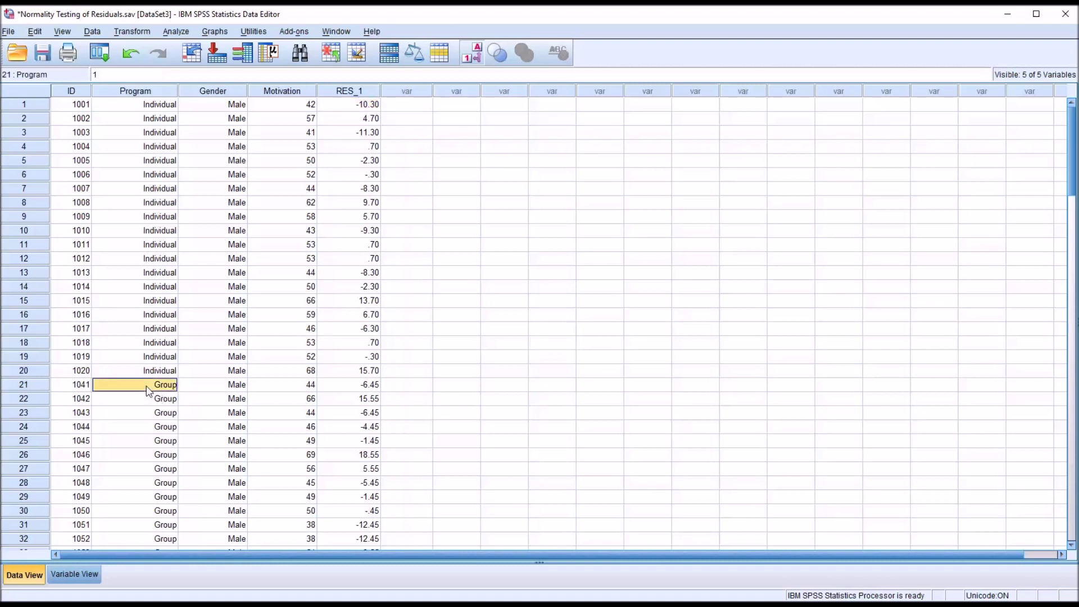
click(201, 388)
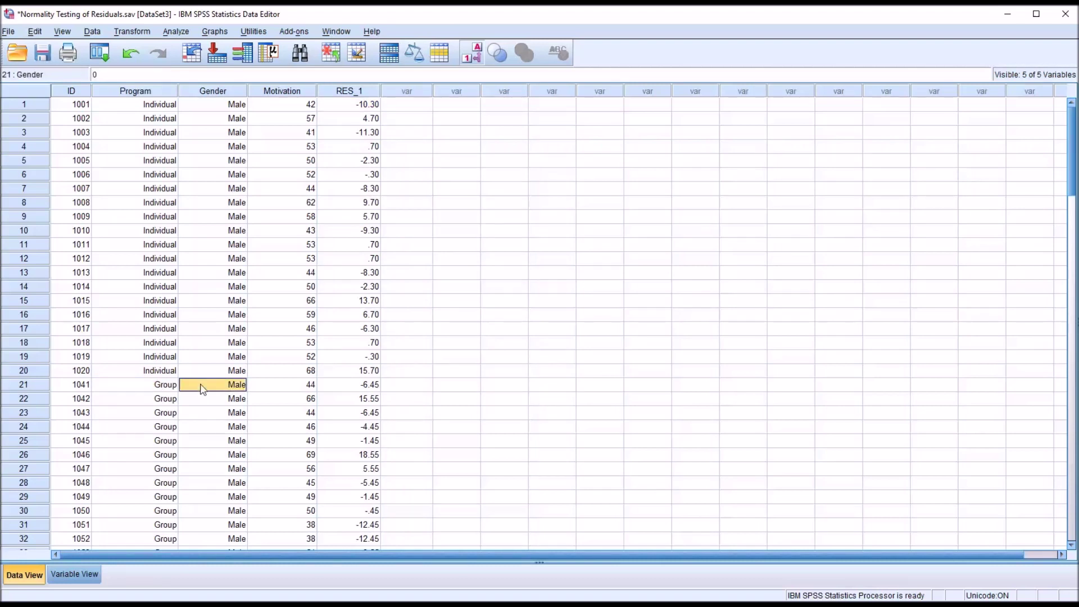
click(283, 391)
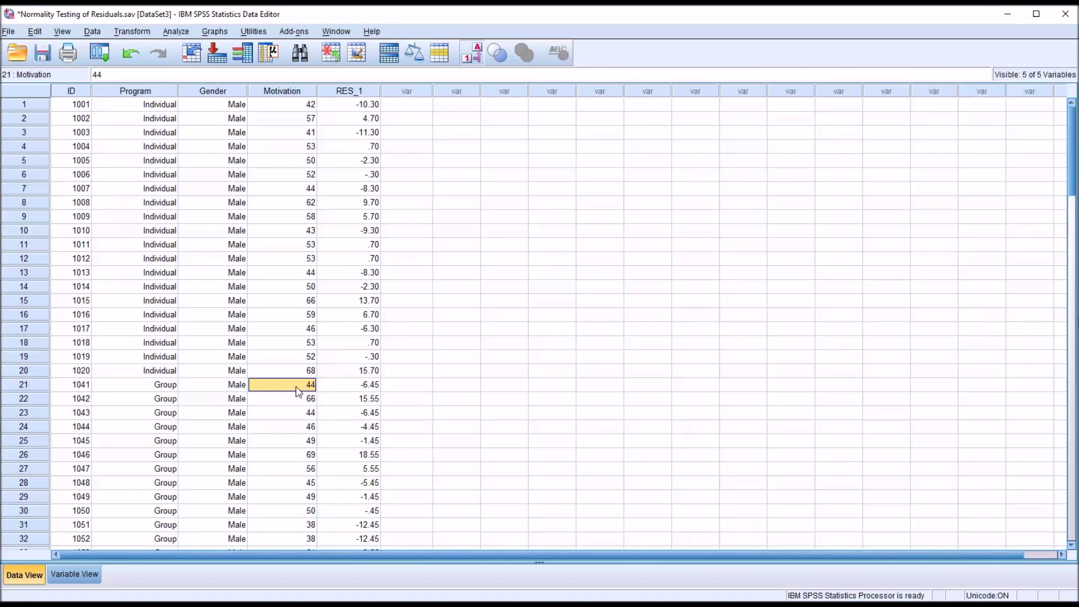
Step: Compare the Motivation scores and RES_1 residuals of the male Group-program cases in rows 21 to 40
click(337, 391)
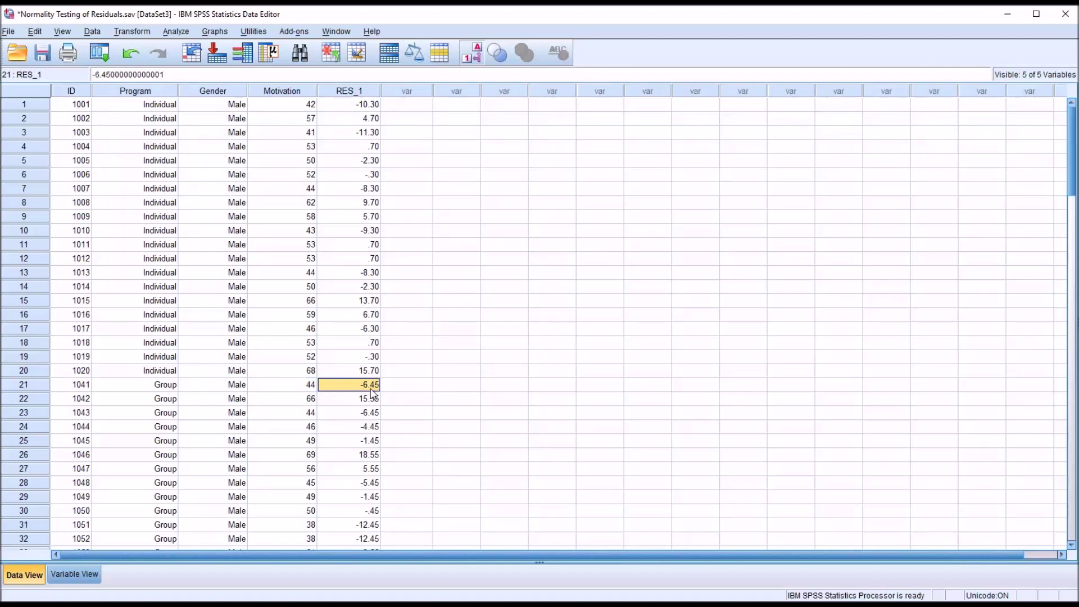
click(295, 387)
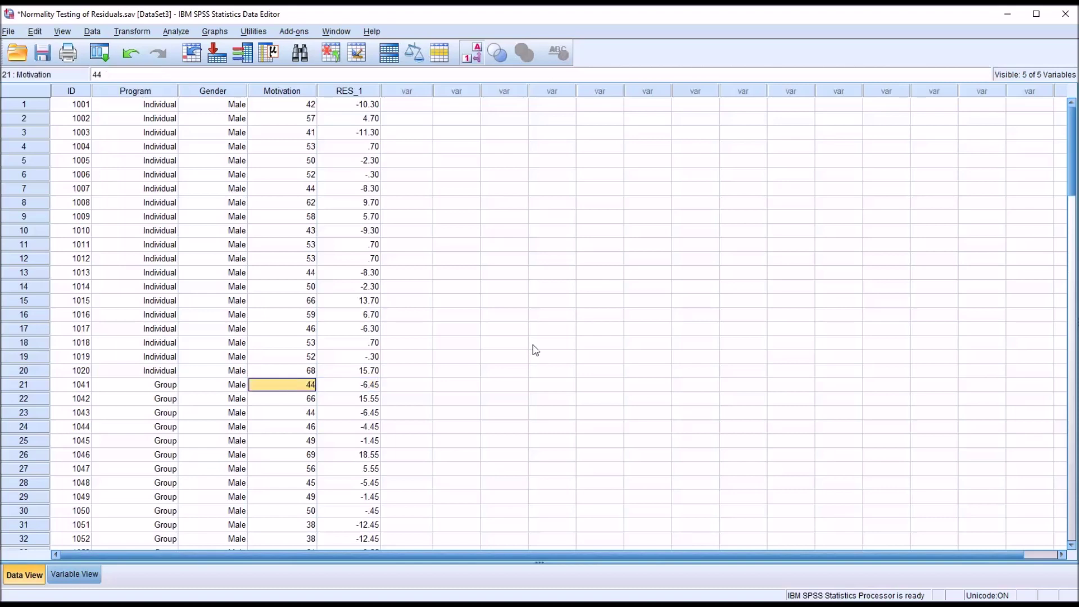
drag(1067, 192, 1065, 228)
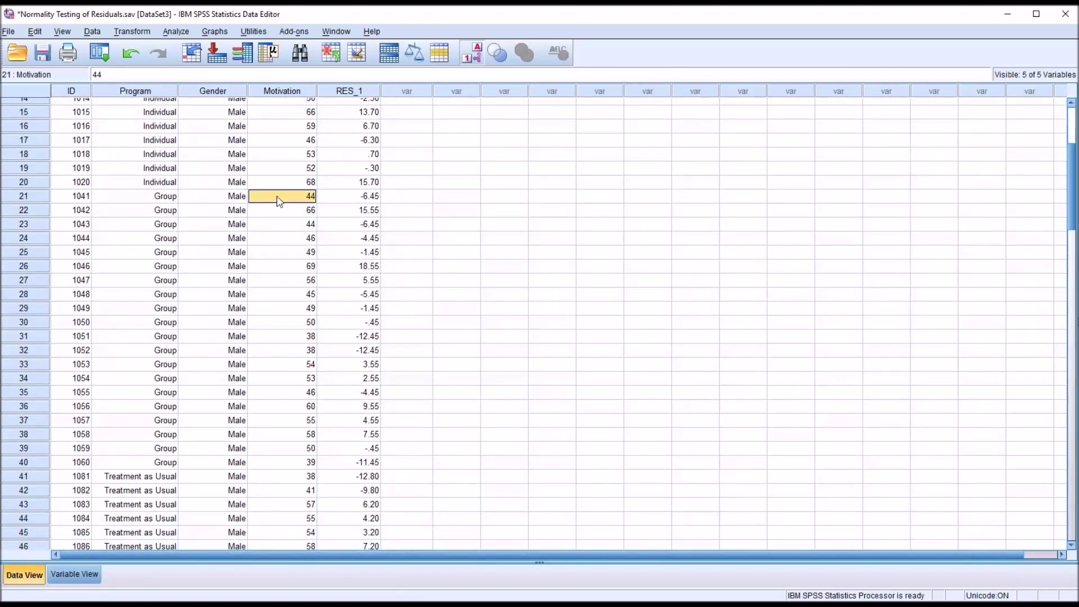
click(245, 197)
drag(256, 196, 283, 465)
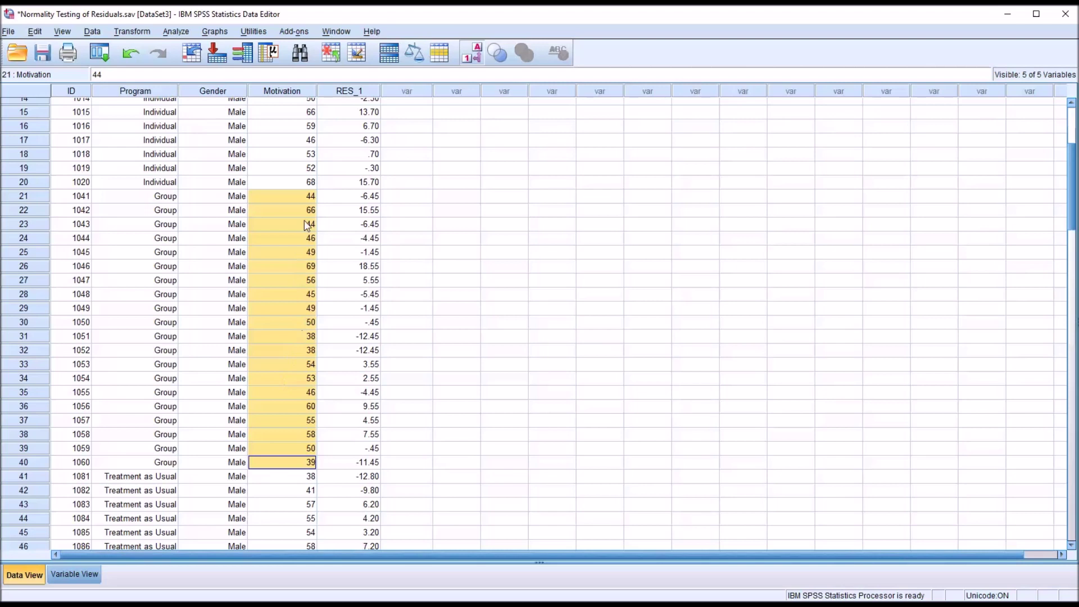
click(291, 202)
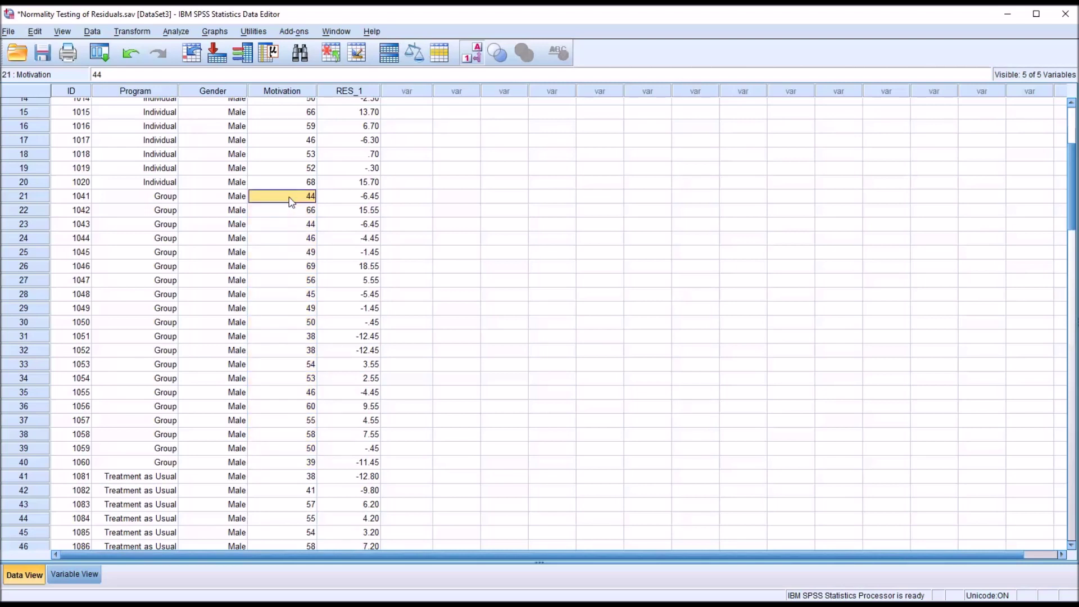
click(349, 198)
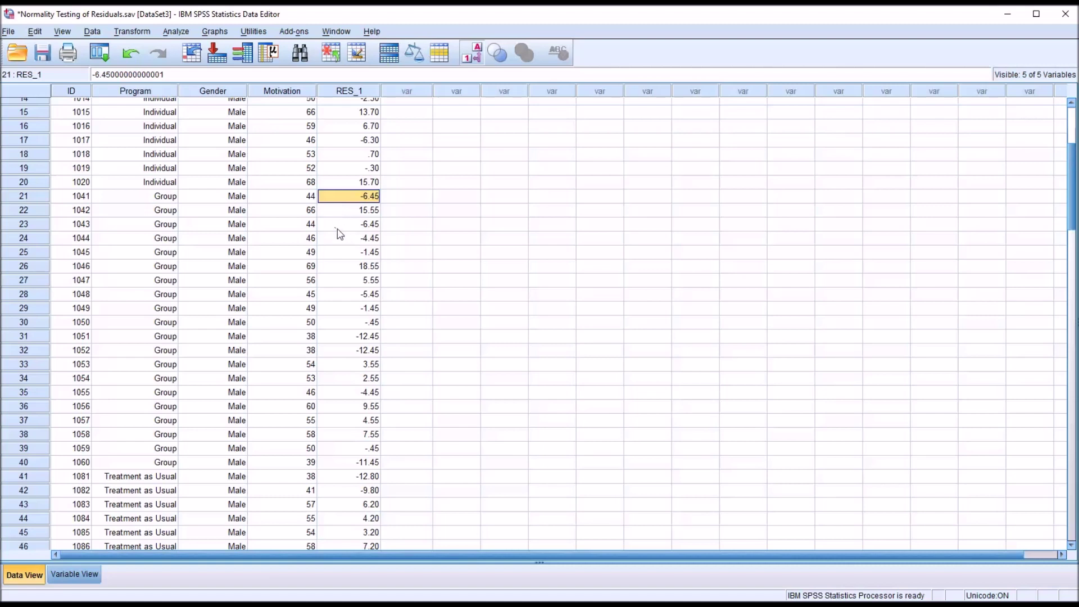
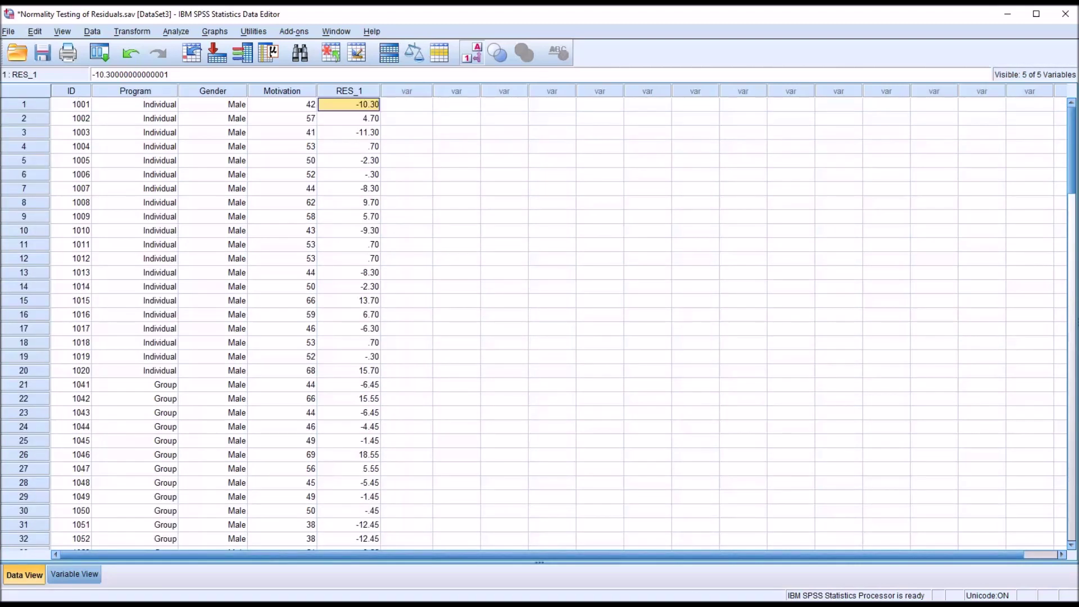
Step: Set up an Explore analysis with RES_1 as the dependent variable
click(352, 92)
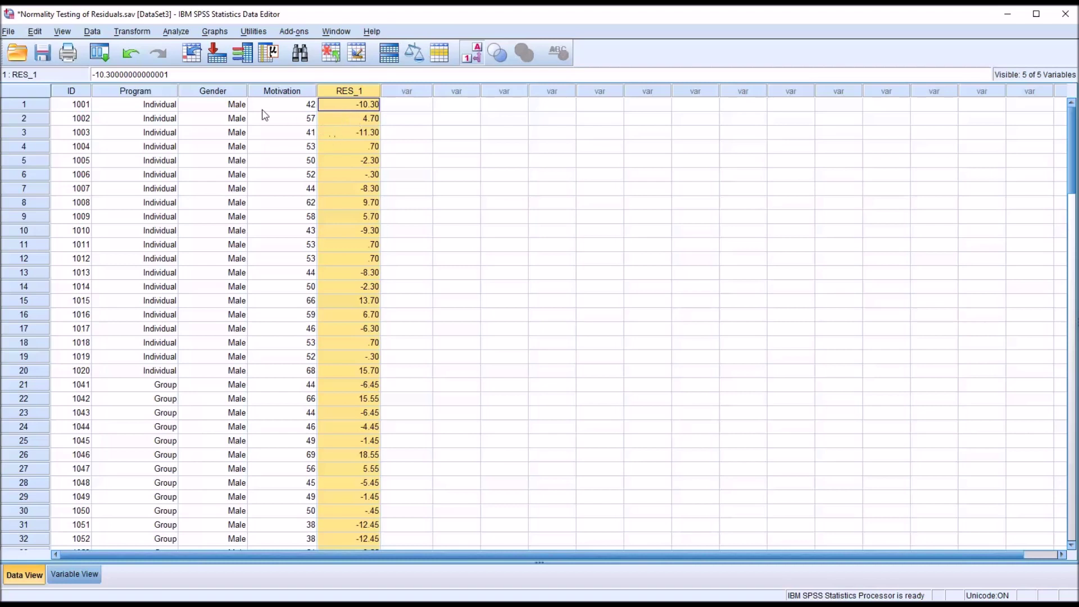
click(174, 32)
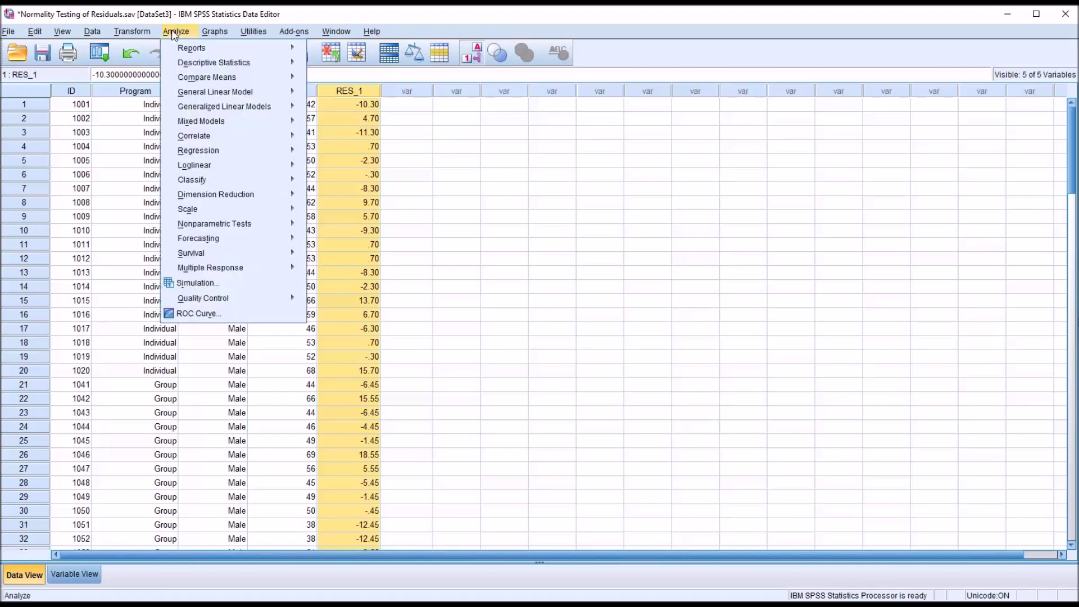
mouse_move(213, 65)
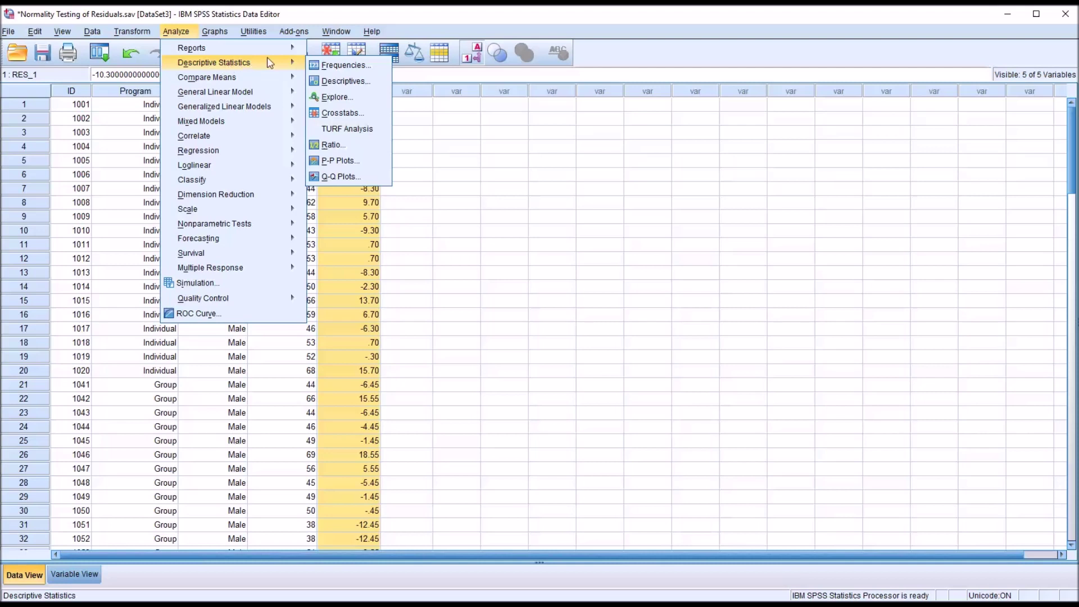
click(326, 98)
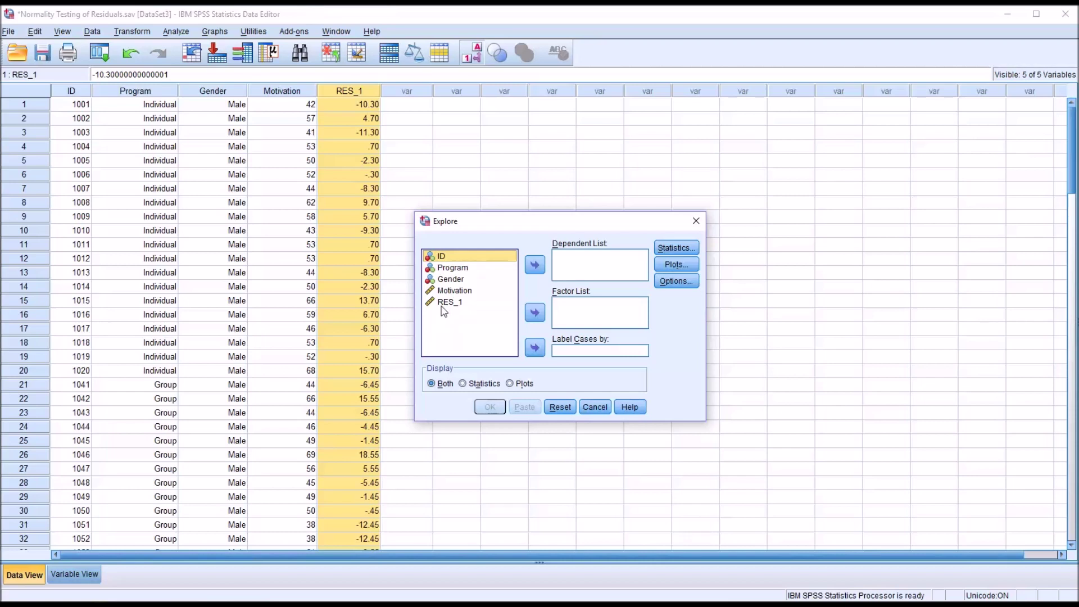
drag(448, 304, 567, 272)
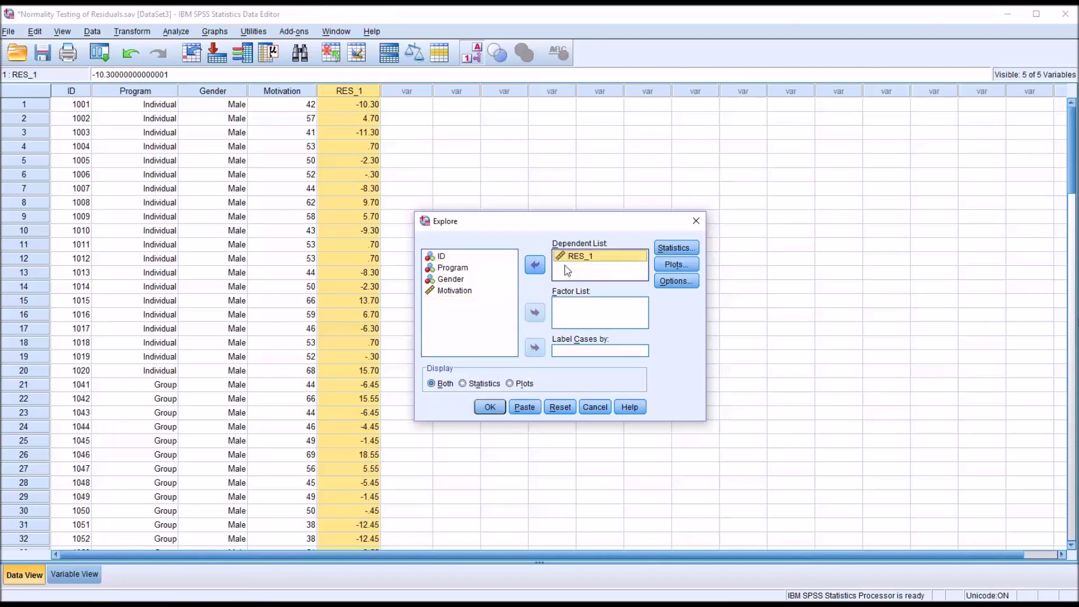
Step: Choose a histogram instead of stem-and-leaf, enable normality plots with tests, and run the Explore analysis
click(669, 264)
click(593, 254)
click(591, 268)
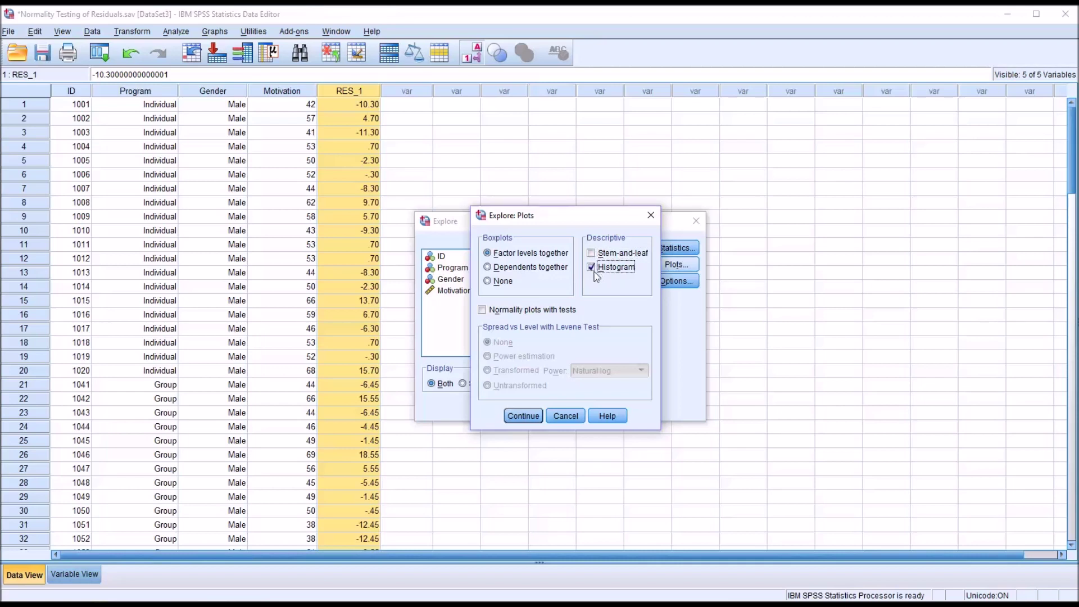
click(483, 311)
click(522, 417)
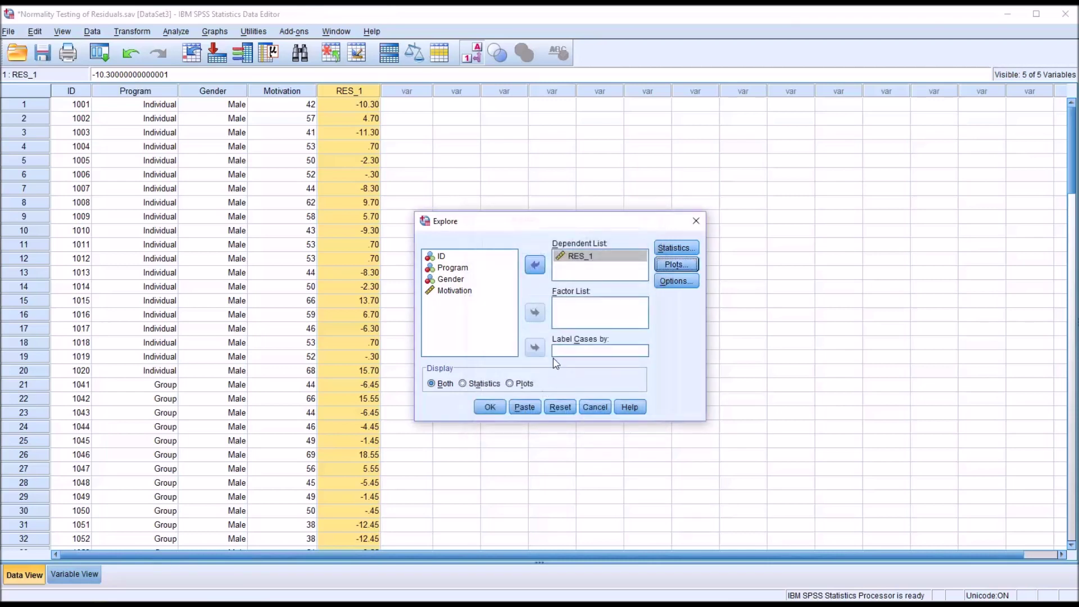
click(491, 407)
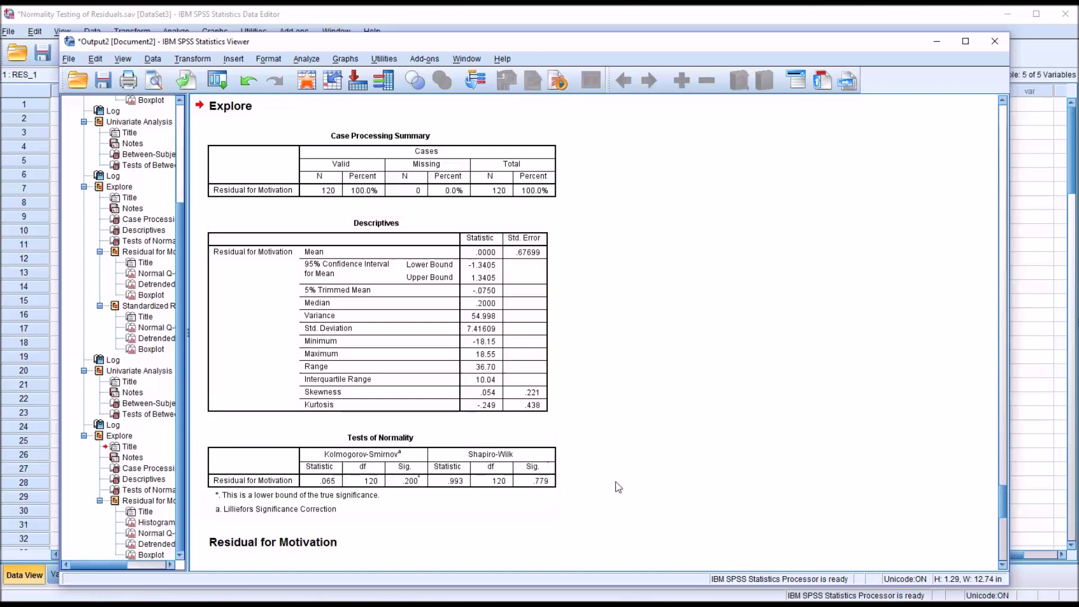
Step: Examine the histogram, normal Q-Q plots and normality test results for the Motivation residuals in the output
mouse_move(998, 500)
mouse_down()
mouse_move(998, 524)
mouse_move(997, 512)
mouse_up()
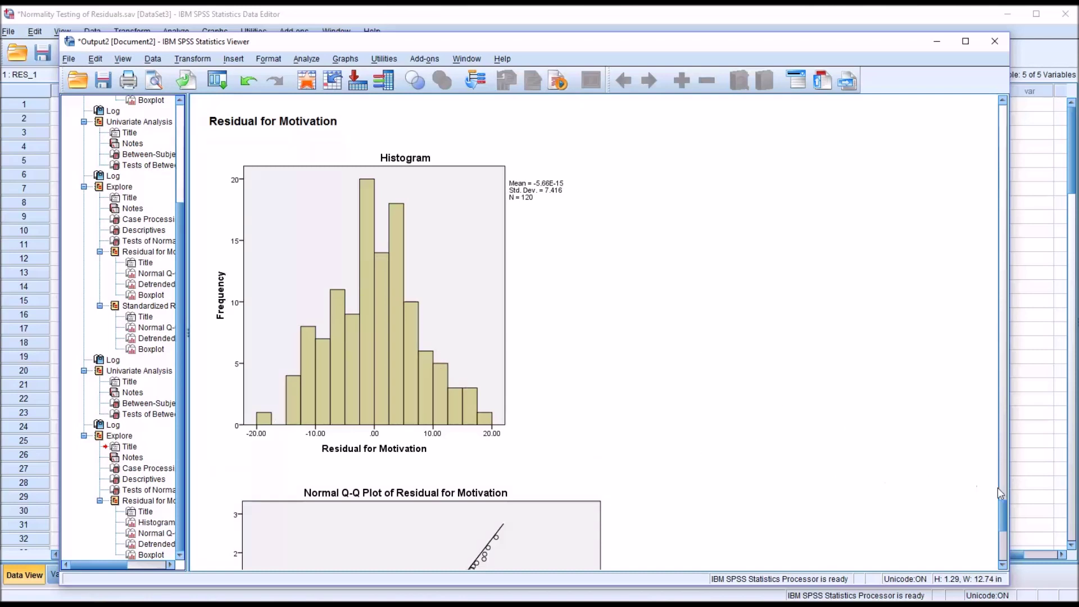
drag(1003, 501, 1005, 532)
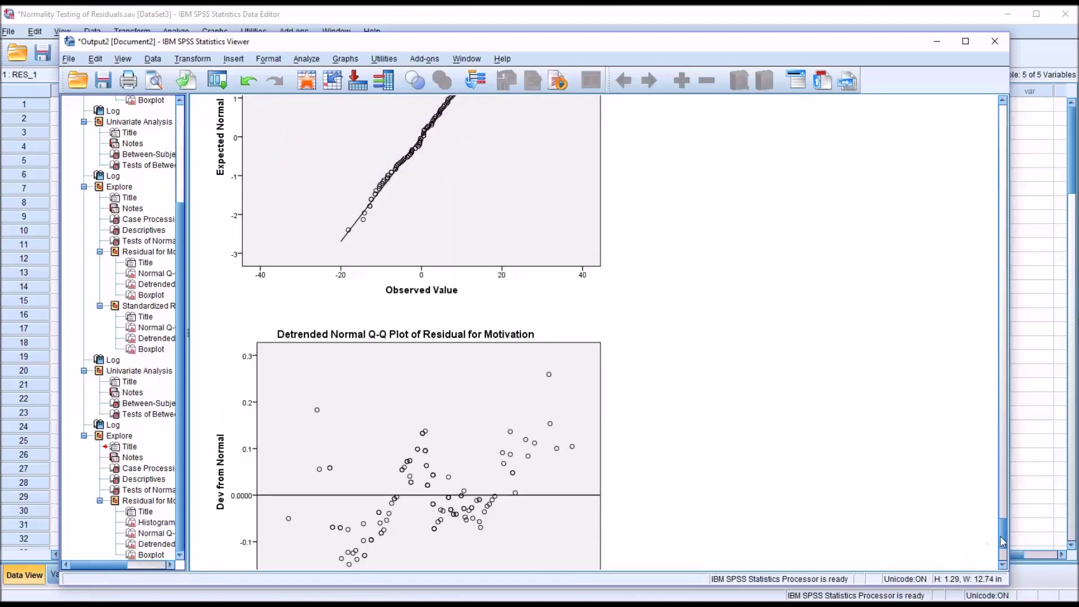
scroll(905, 526, up, 5)
click(404, 409)
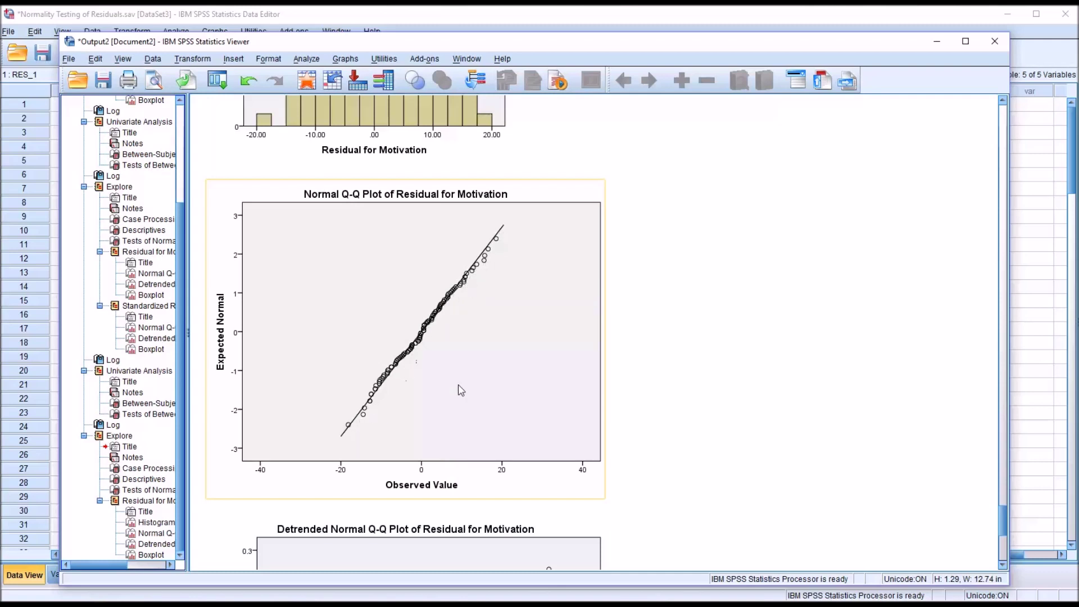
click(655, 402)
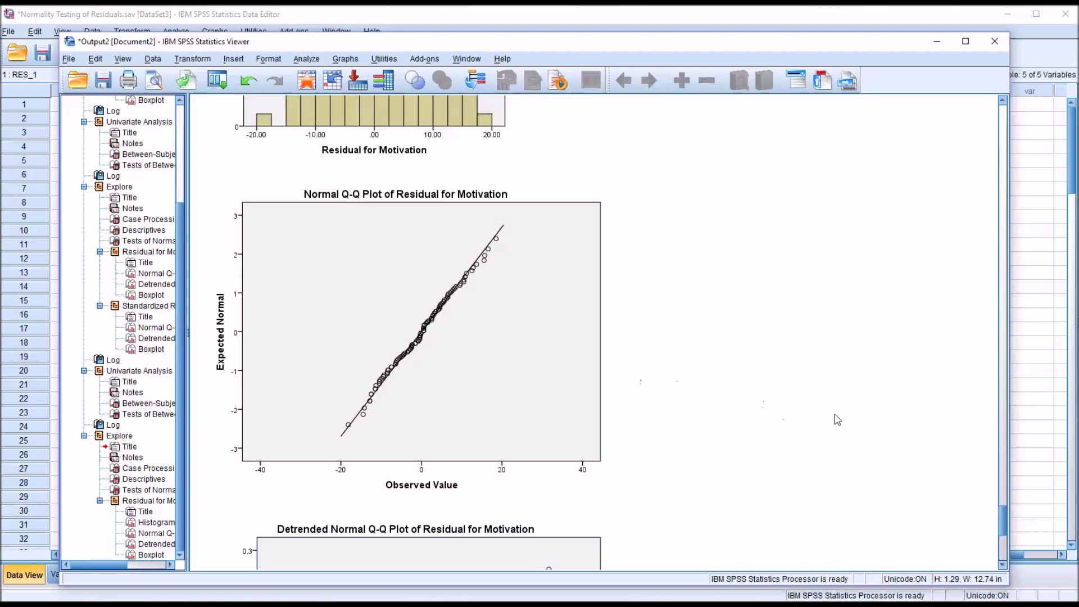
drag(1004, 515, 1002, 463)
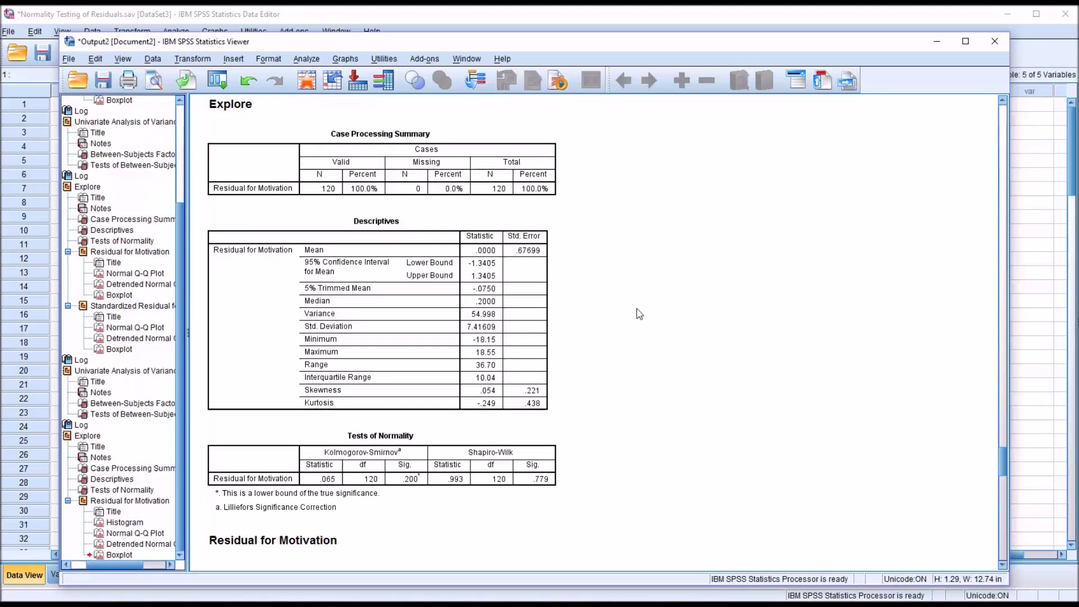
Step: Rerun the Univariate analysis of Motivation by Gender and Program, saving standardized instead of unstandardized residuals, and return to the dataset
click(378, 25)
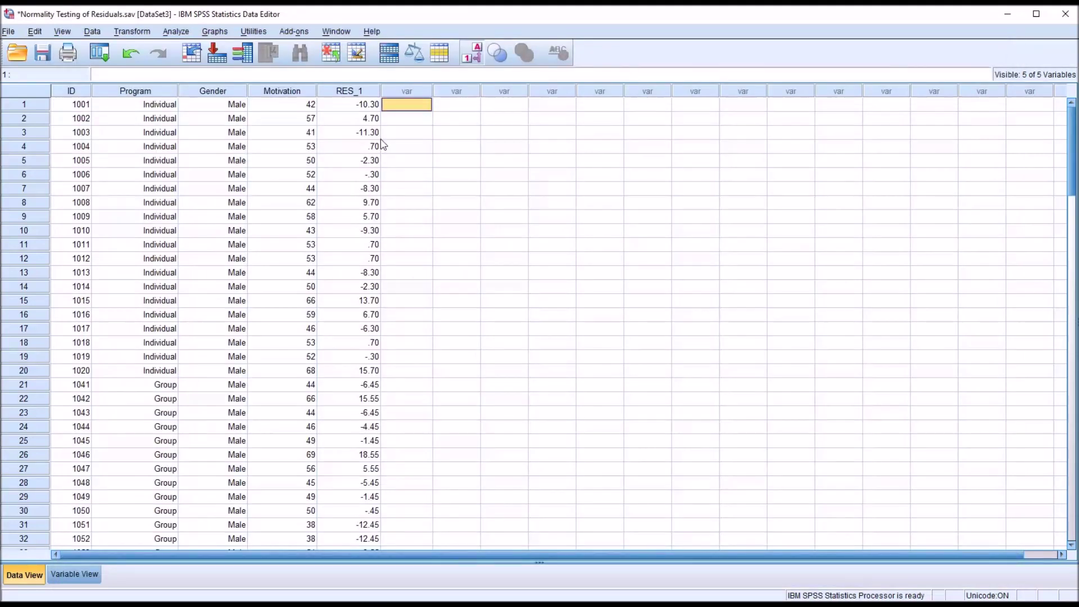
click(349, 91)
click(343, 107)
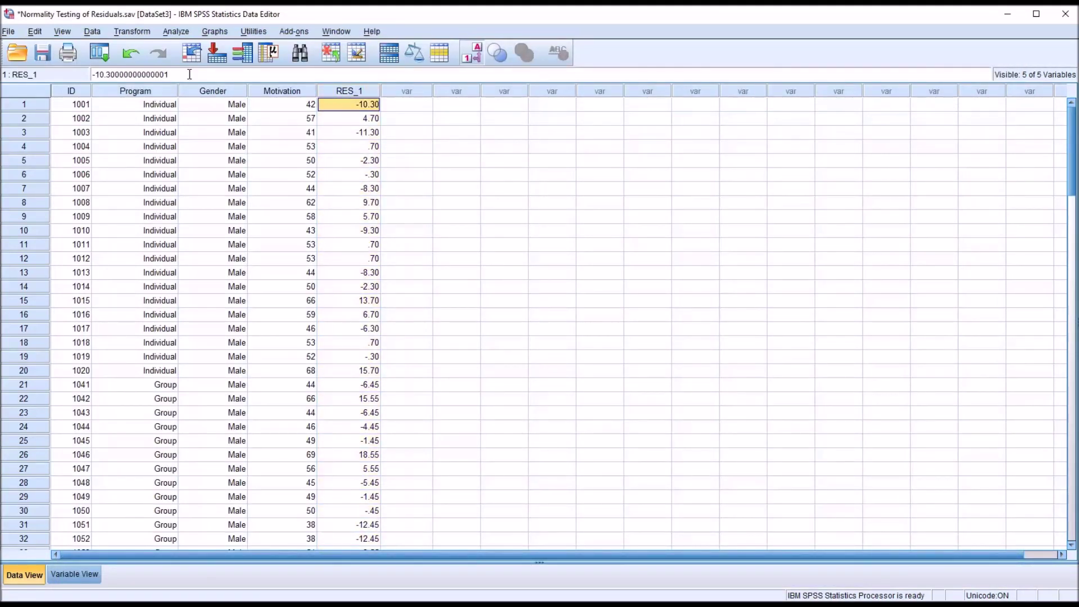
click(169, 32)
mouse_move(221, 96)
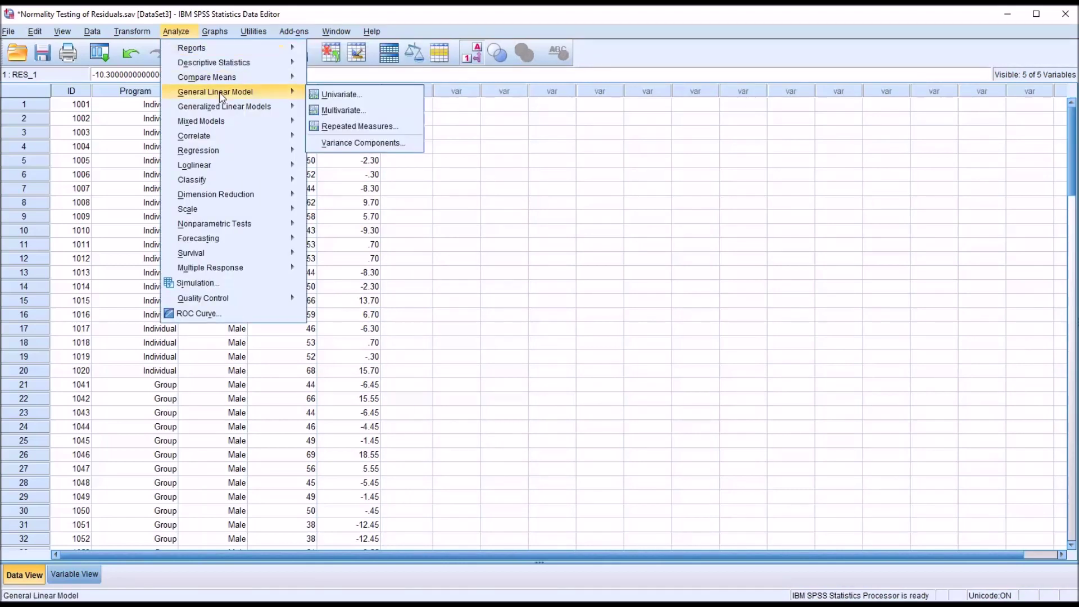
click(337, 95)
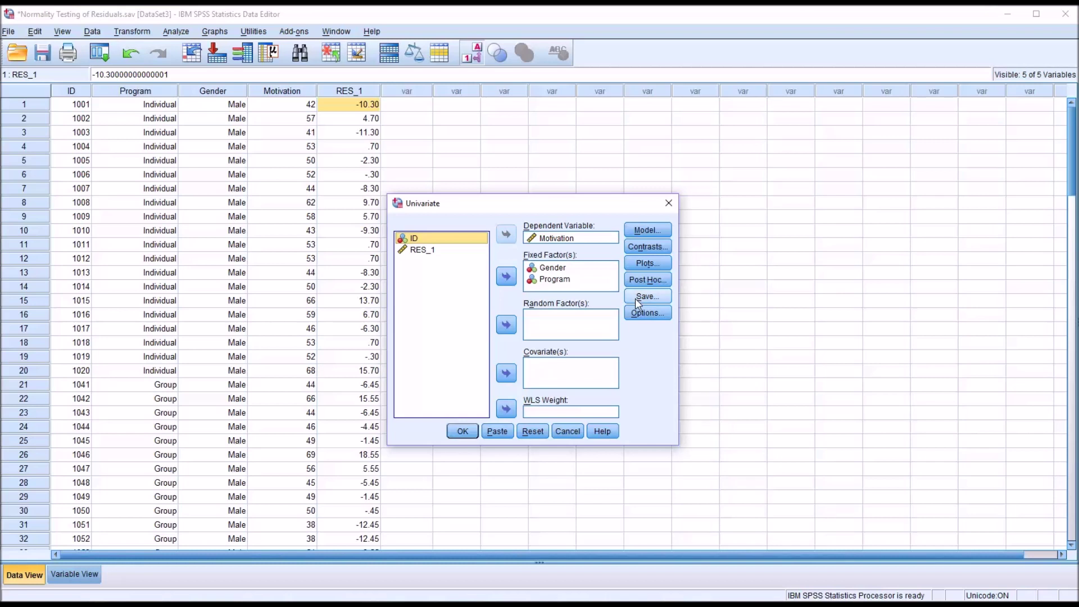
click(638, 298)
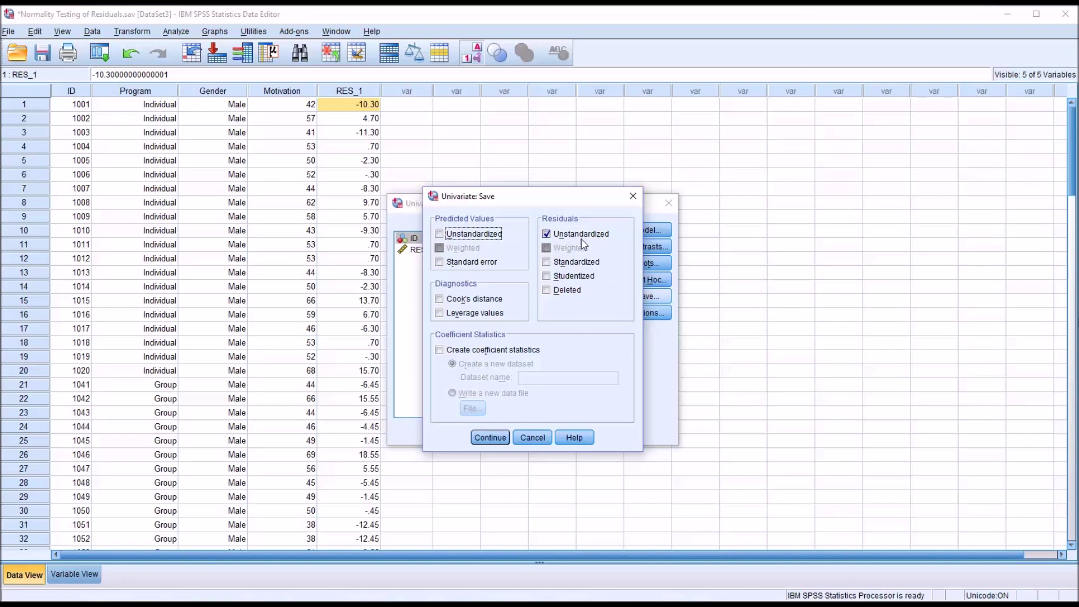
click(547, 264)
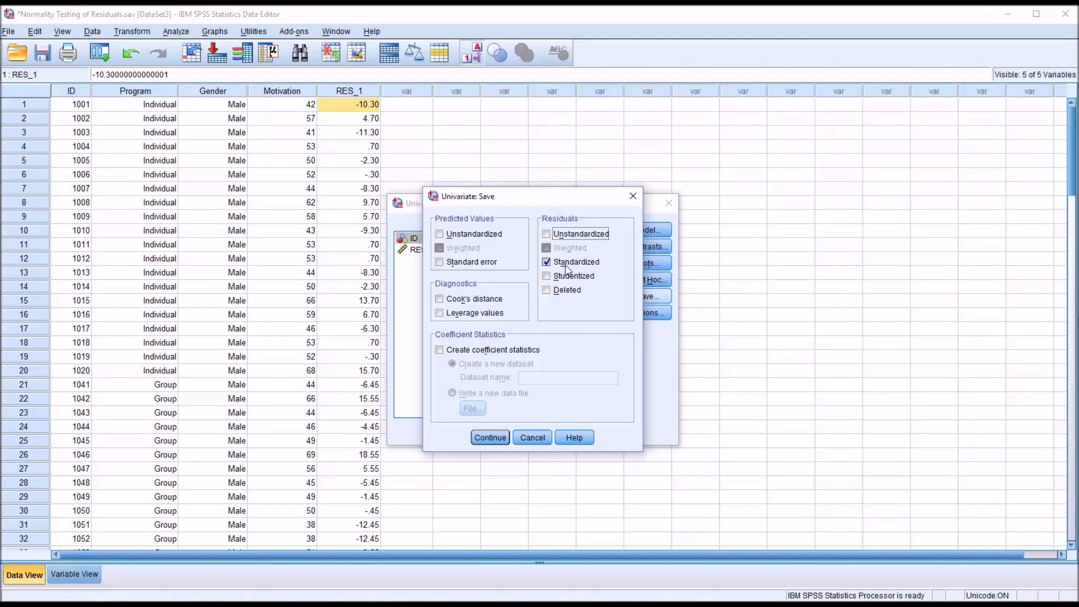
click(490, 438)
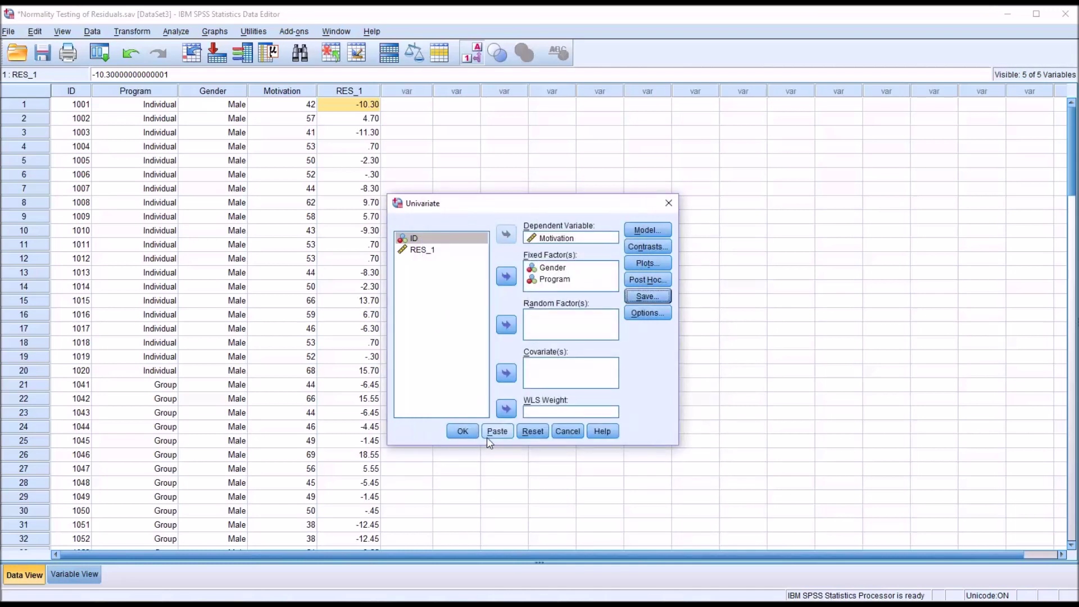
click(462, 432)
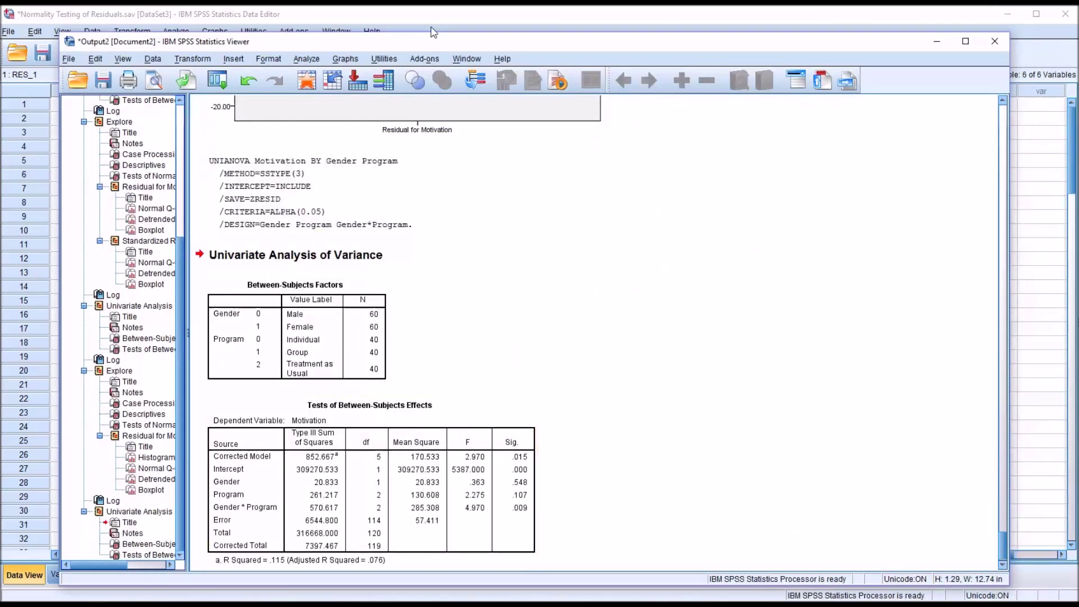
click(432, 24)
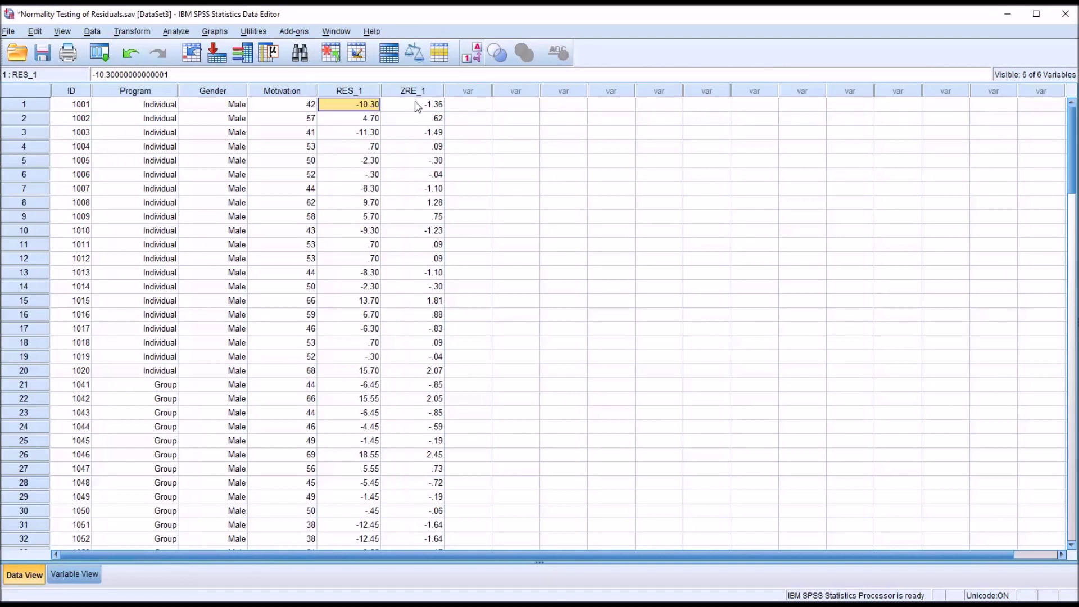
Step: Compare the unstandardized residuals in RES_1 with the standardized residuals in ZRE_1
click(351, 95)
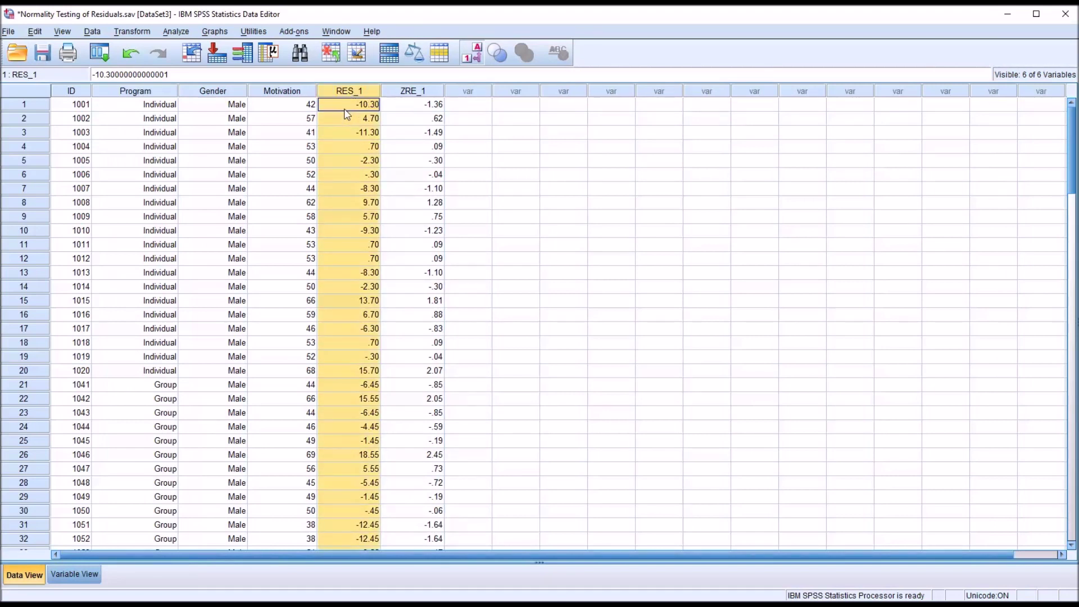
click(347, 106)
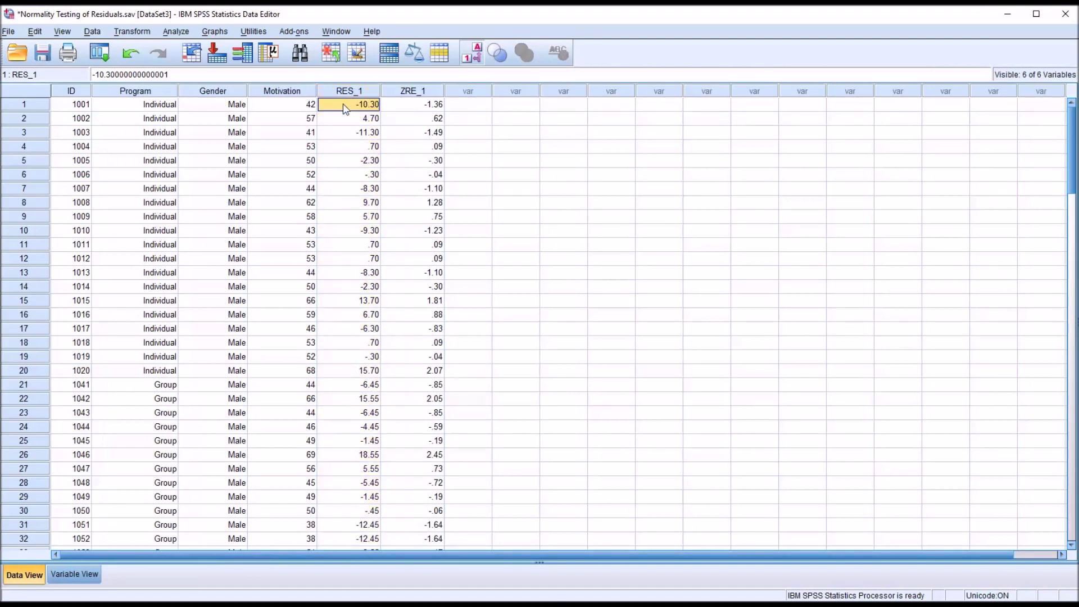
click(415, 92)
click(414, 104)
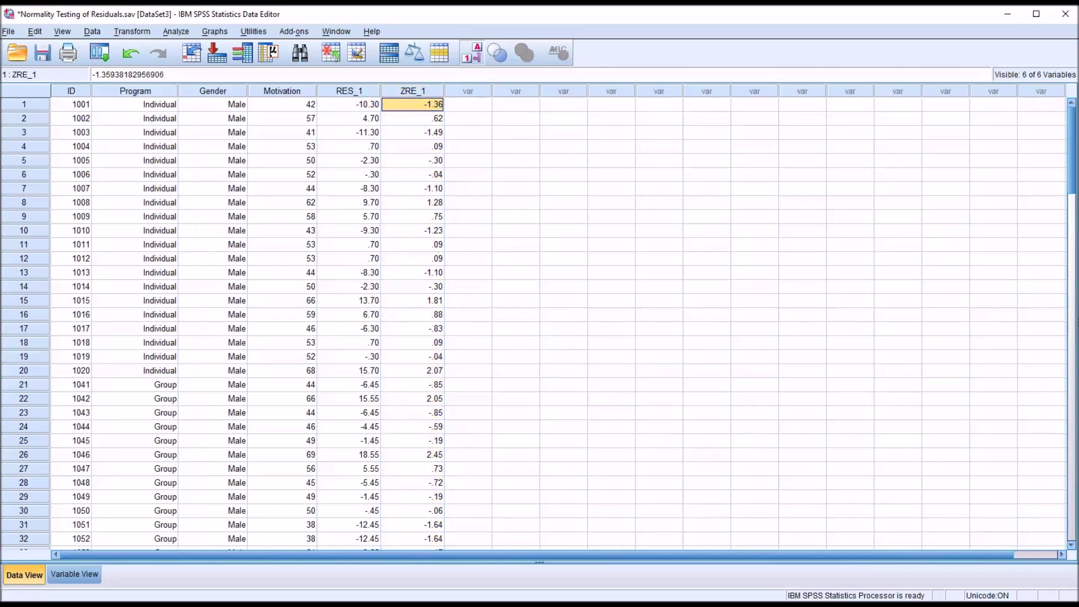
click(350, 92)
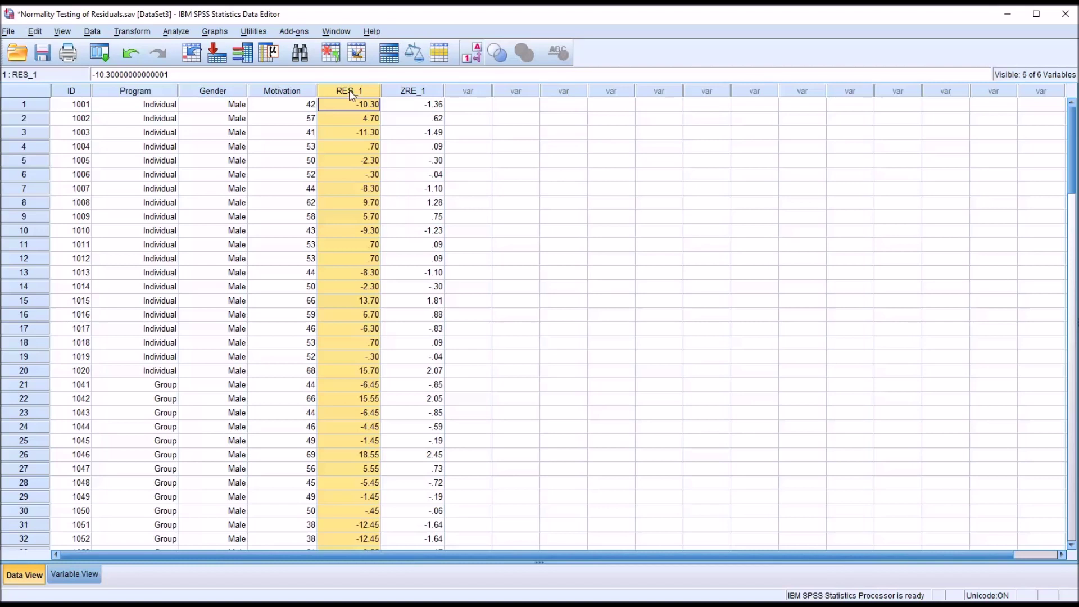
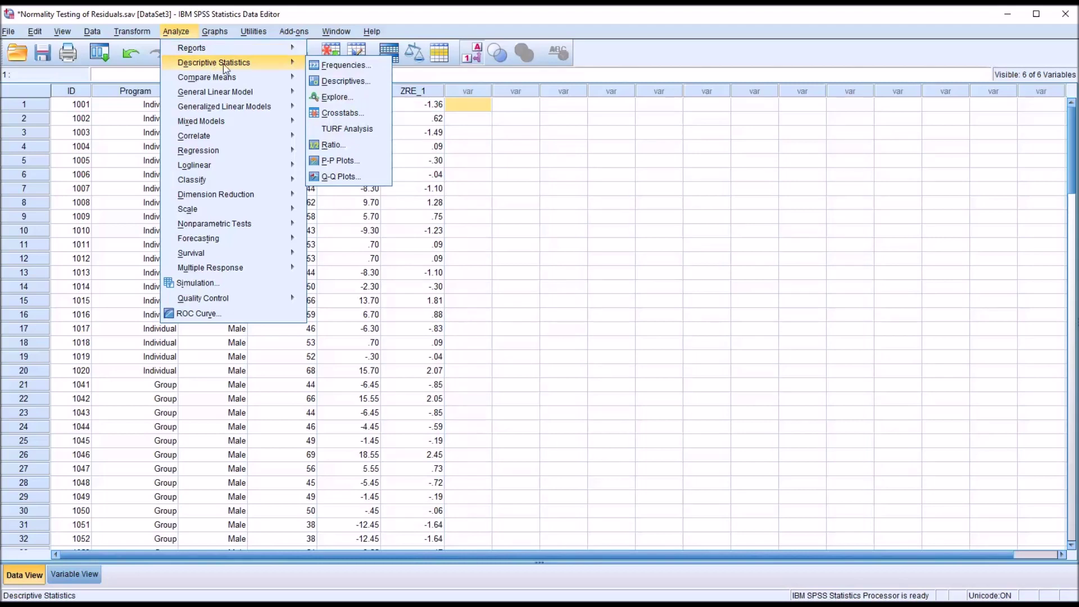
Step: Rerun the Explore analysis with ZRE_1 added alongside RES_1 as a dependent variable, and compare both residuals' descriptives and normality tests
click(347, 99)
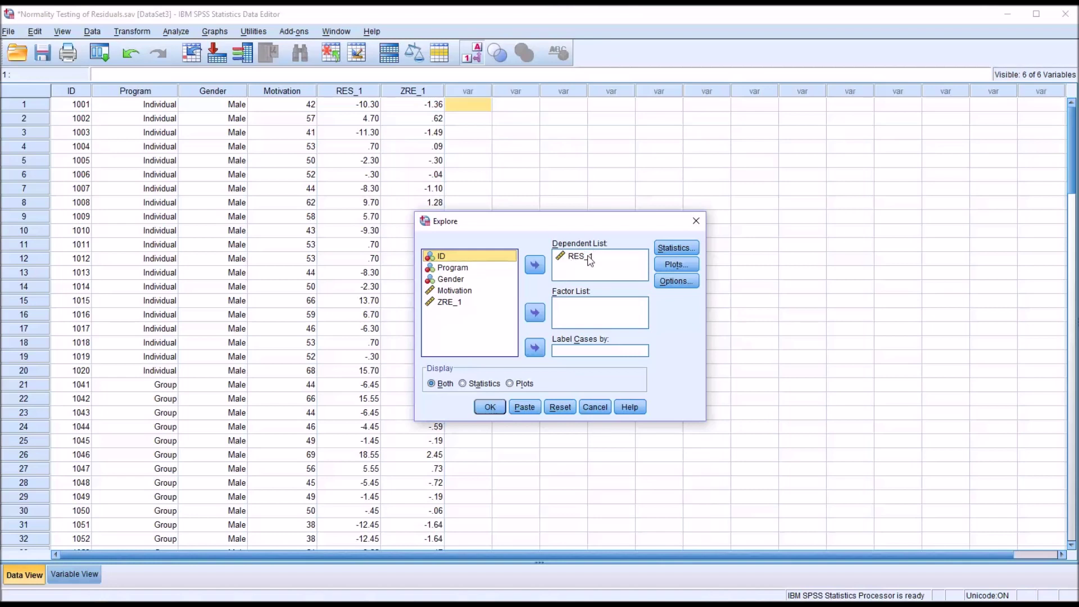
drag(444, 304, 570, 273)
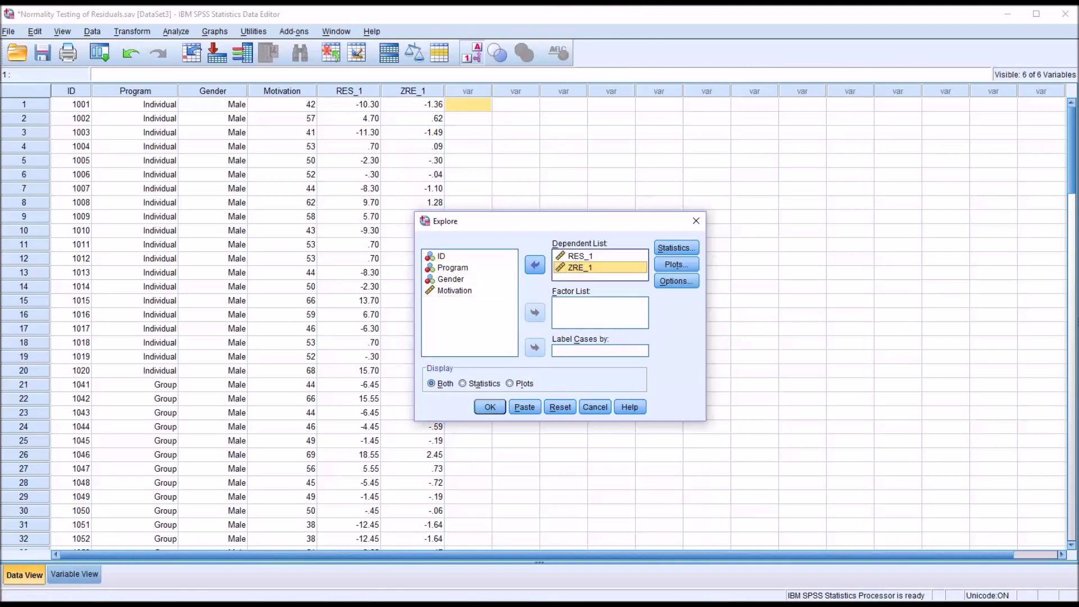
click(676, 264)
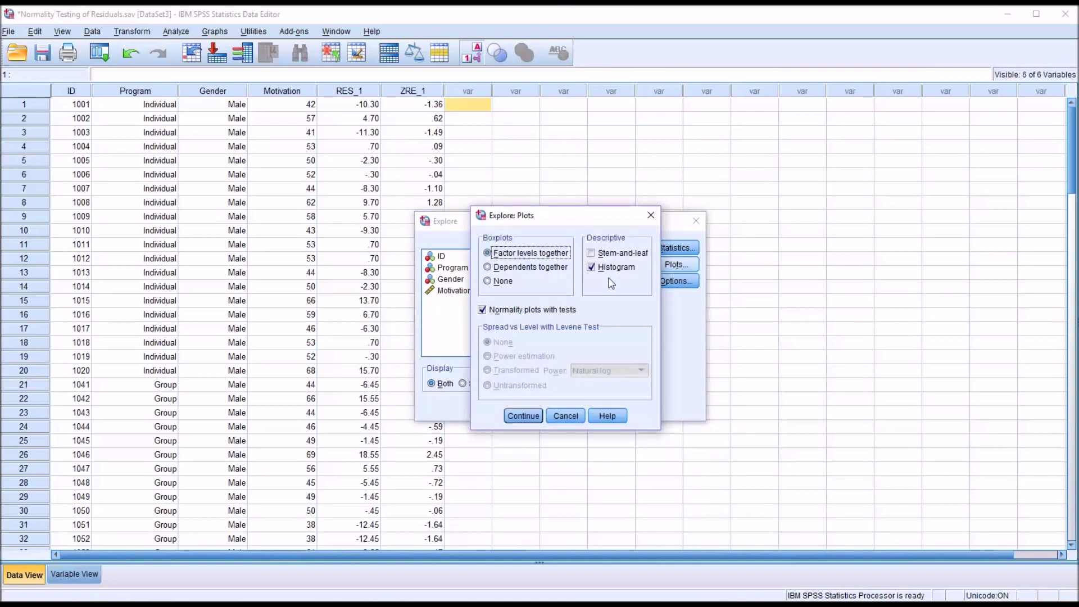
click(524, 417)
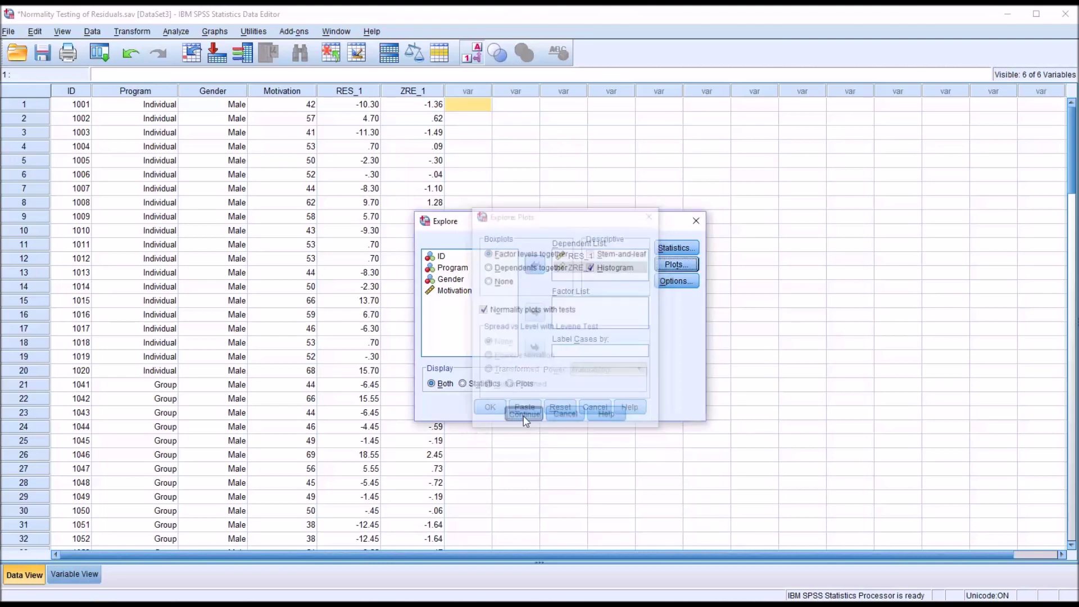
click(488, 408)
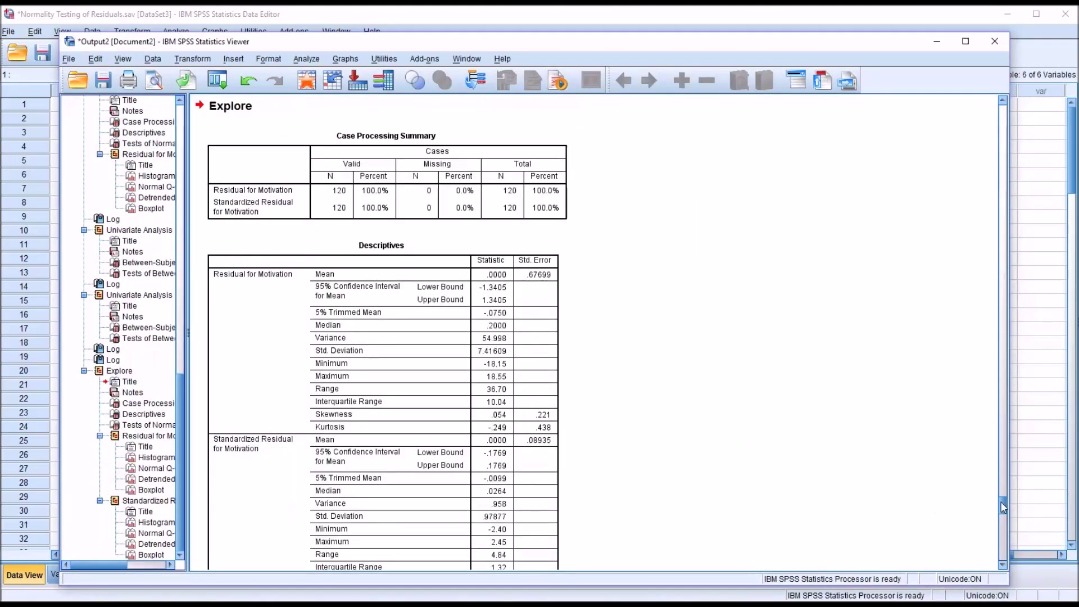
scroll(1001, 506, down, 3)
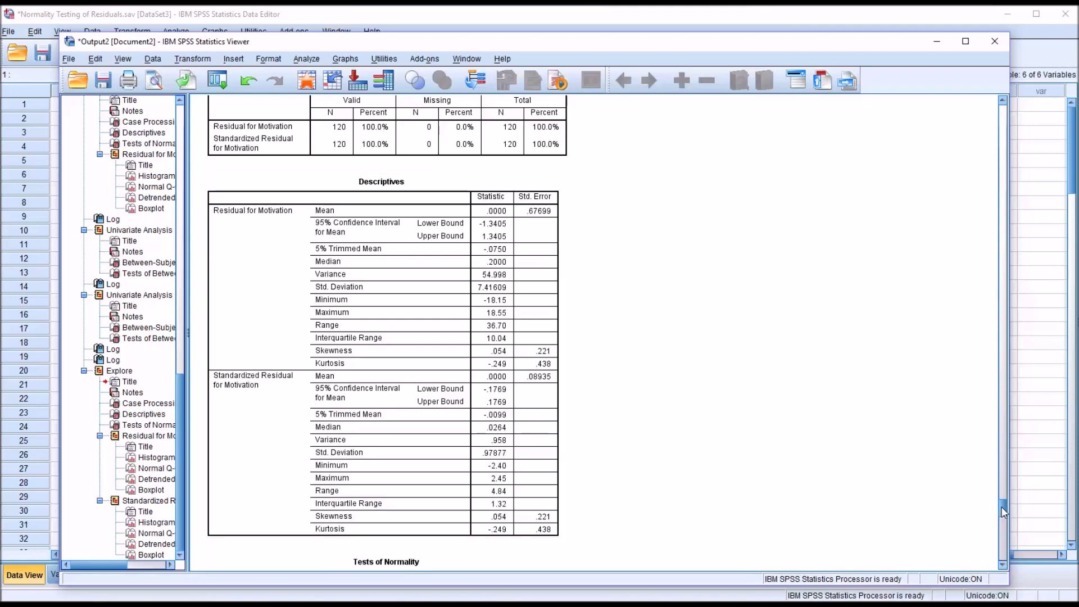
scroll(1001, 520, down, 3)
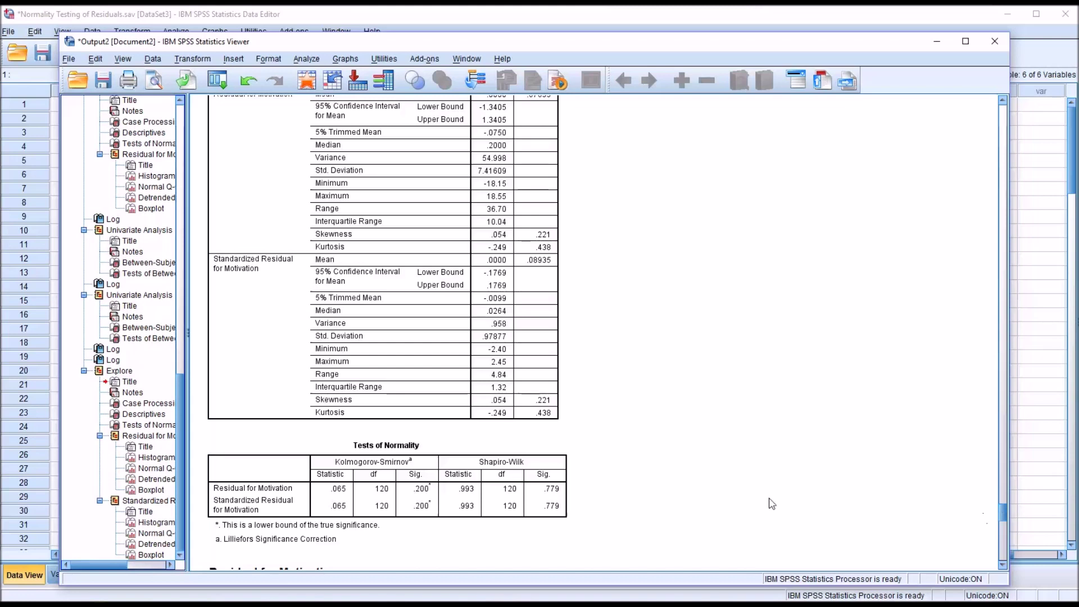